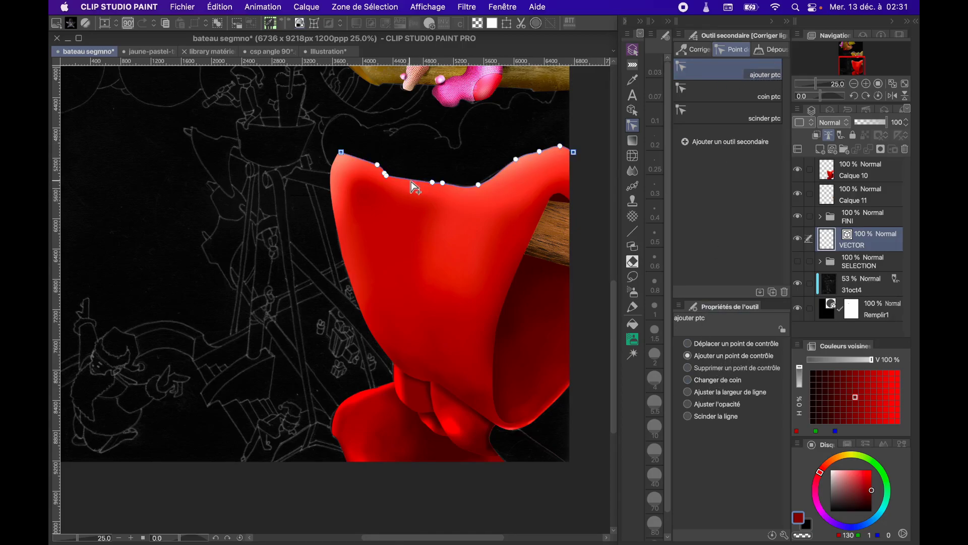
Try pulling new and existing control points out of the vector line on the red sail's upper edge
drag(411, 179, 413, 232)
drag(478, 186, 489, 220)
drag(444, 184, 464, 160)
key(super+z)
Draw a short 0.03 NOR pen line on the sketched sail's top edge below the crow's nest
scroll(271, 234, up, 3)
scroll(271, 233, left, 3)
scroll(227, 178, up, 5)
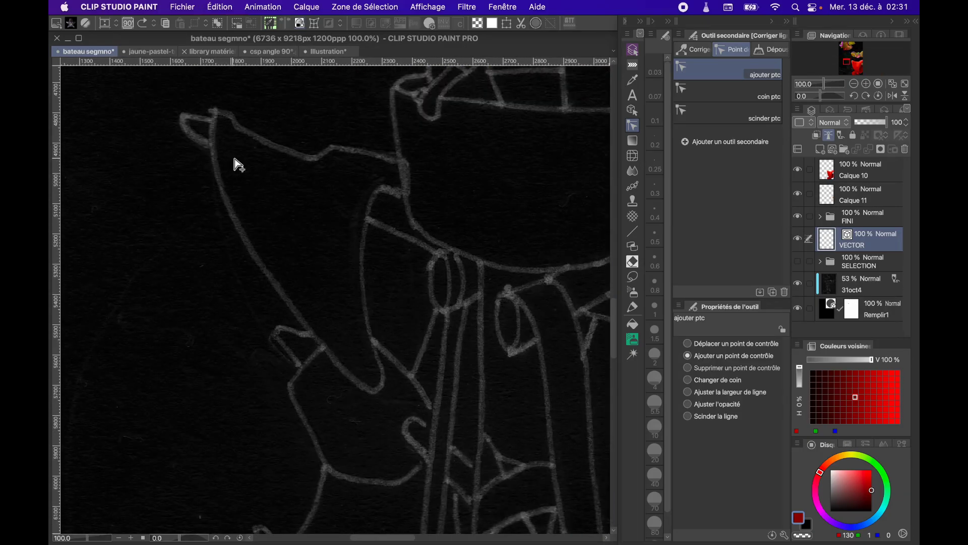
click(634, 306)
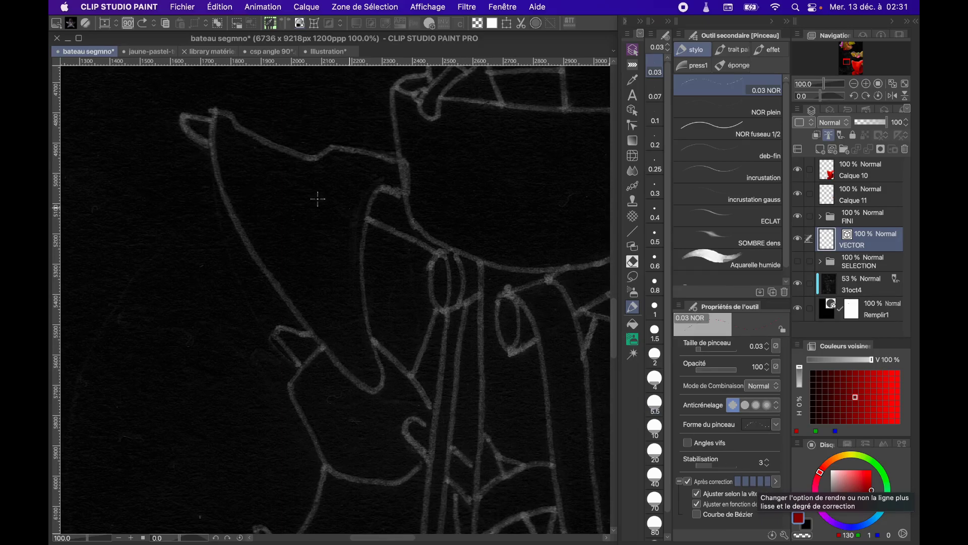
scroll(252, 177, up, 2)
scroll(258, 161, up, 3)
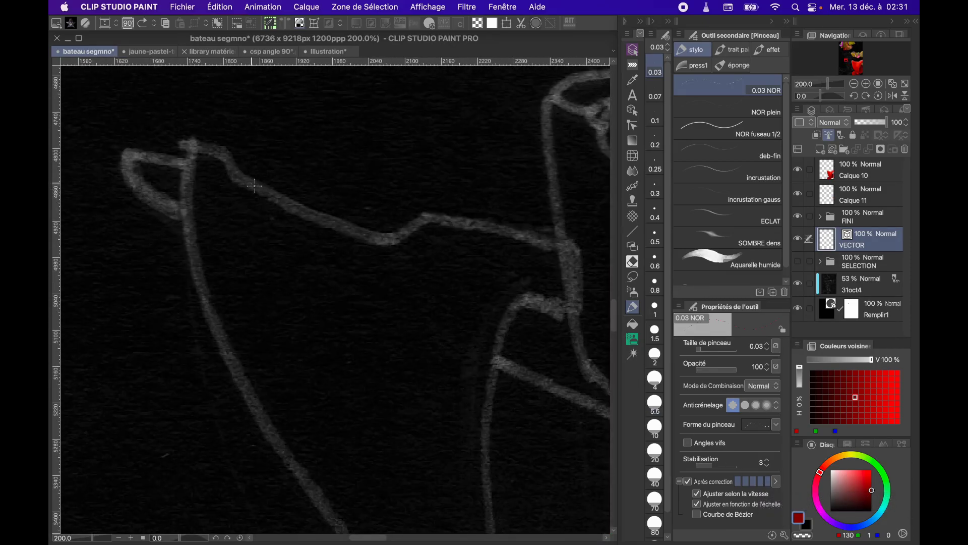
drag(256, 187, 357, 218)
Add control points to the short line and pull one upward into a peak, undoing the surplus change
click(637, 129)
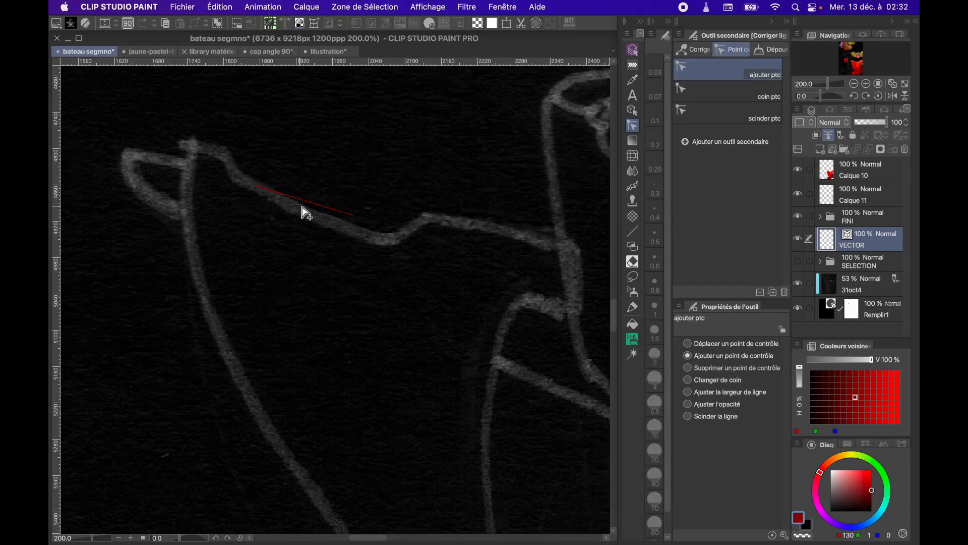
drag(303, 199, 320, 162)
key(super+z)
Draw a wavy pen line below the first one with Après correction off, and pull its control points apart
click(631, 306)
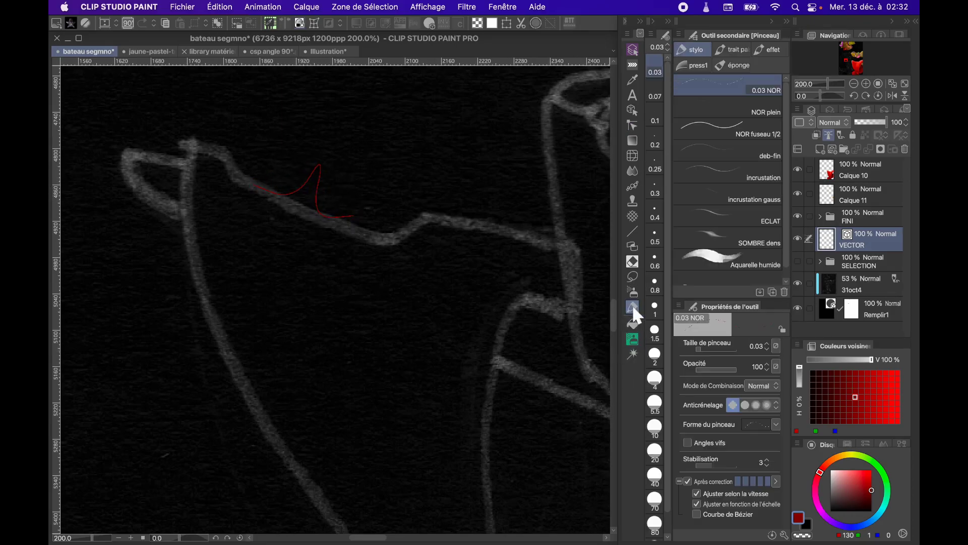
click(688, 480)
drag(276, 251, 405, 298)
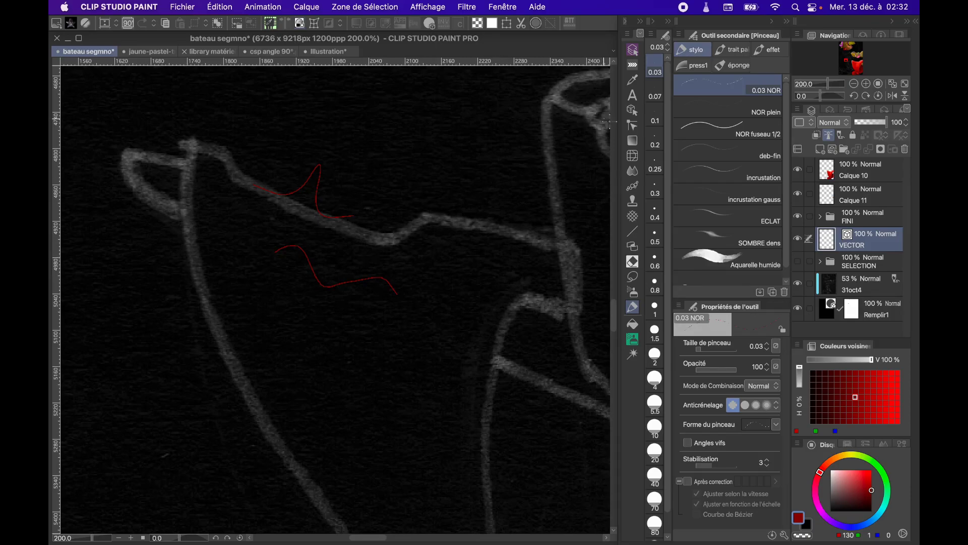
click(633, 125)
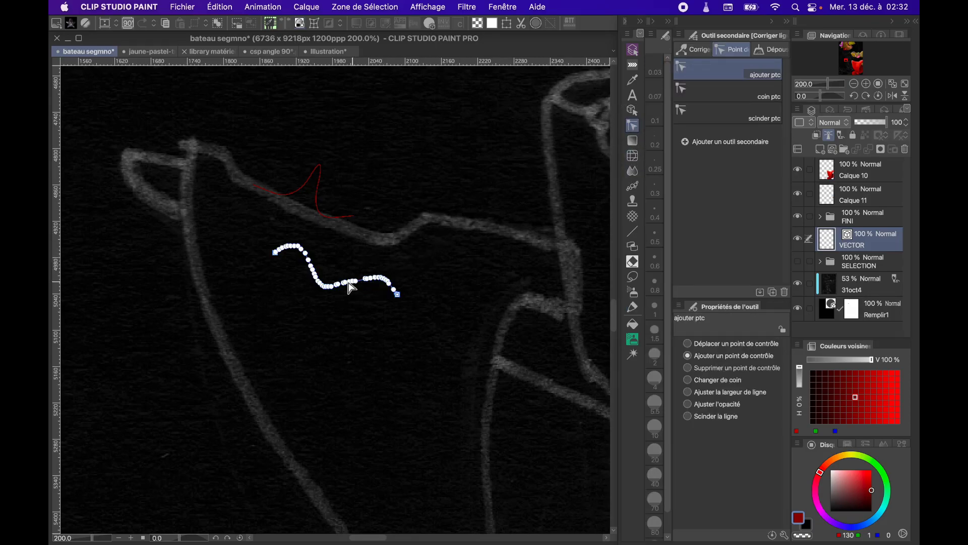
mouse_move(311, 265)
mouse_down()
mouse_move(337, 256)
mouse_move(323, 313)
mouse_move(351, 305)
mouse_move(383, 251)
mouse_move(396, 271)
mouse_up()
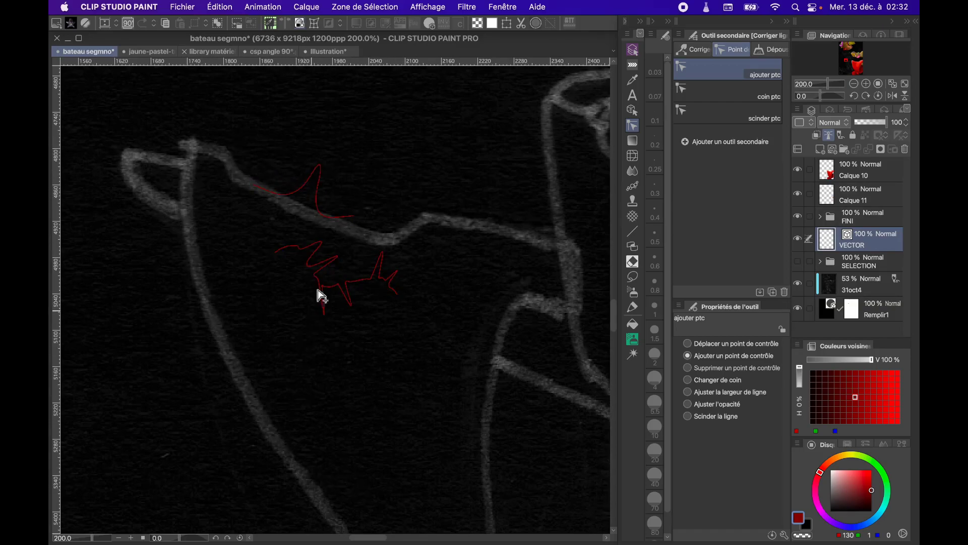
Undo the wavy line with its point edits and turn Après correction back on for the pen
key(super+z)
key(super+z)
key(super+z)
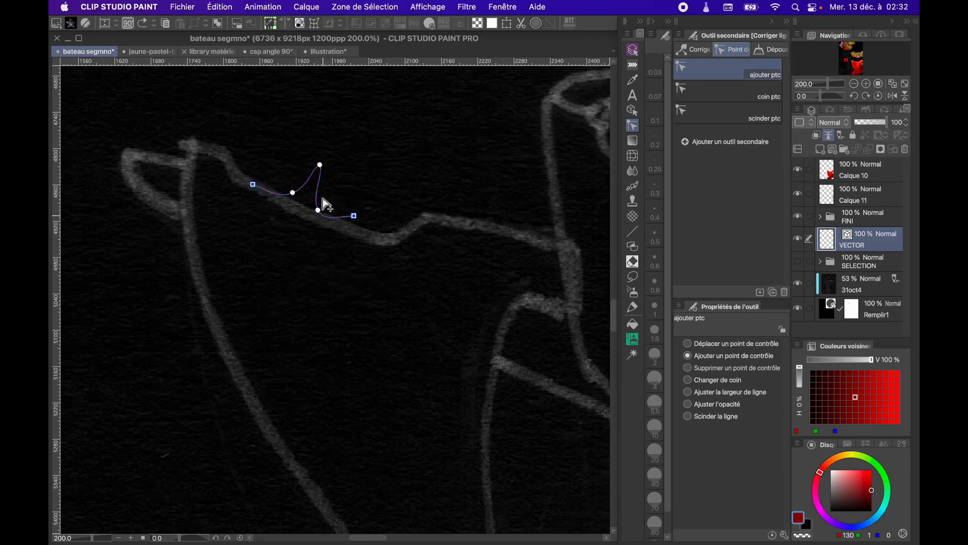
click(634, 306)
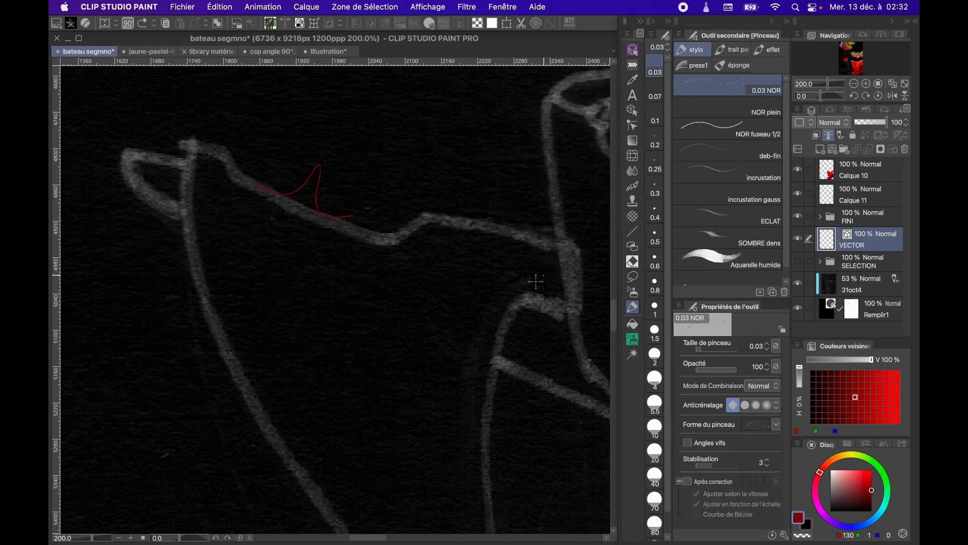
click(688, 482)
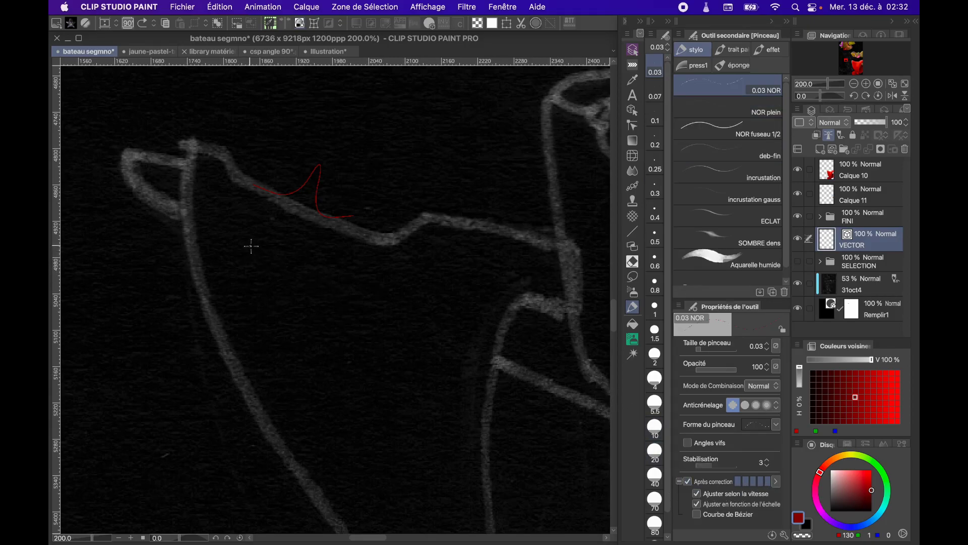
Draw short starter lines on the upper sail's left and right contours and on the slanted line beside the mast
scroll(244, 272, down, 2)
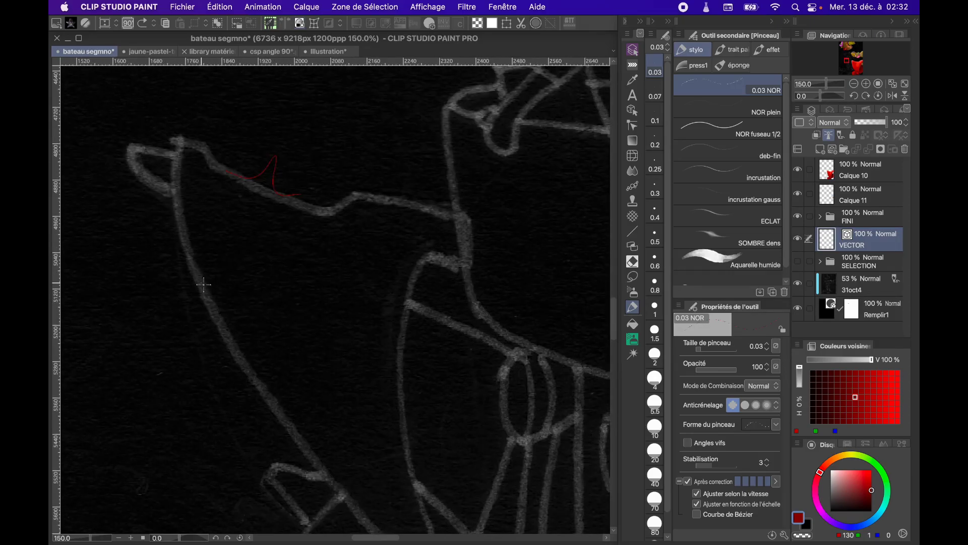
drag(200, 279, 217, 318)
drag(404, 338, 402, 372)
scroll(402, 372, down, 5)
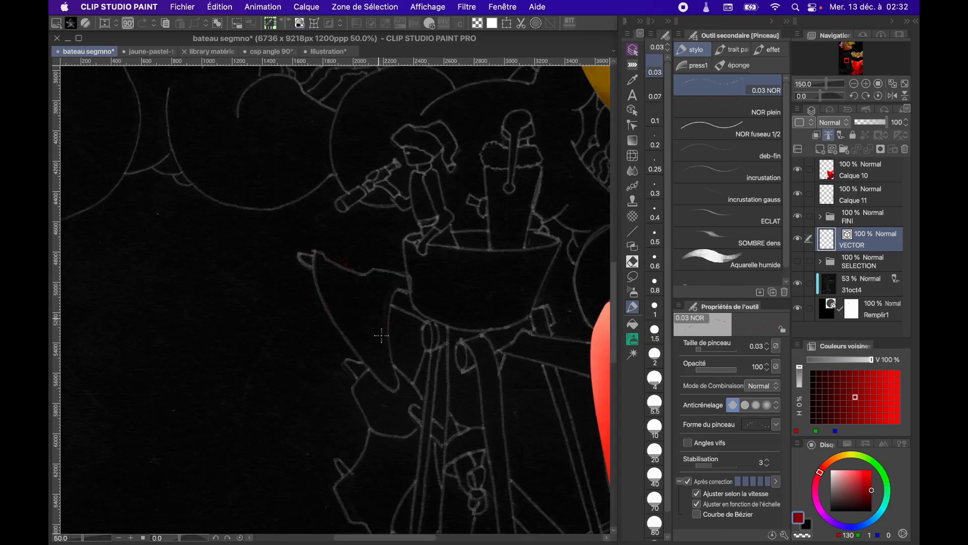
drag(487, 331, 473, 364)
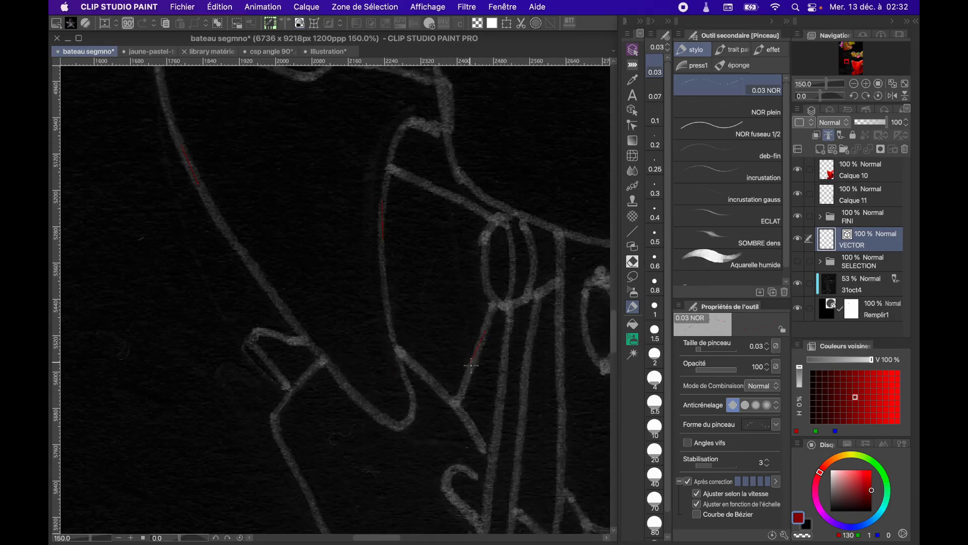
Draw short starter lines on the middle sail's left and bottom edges and along the lower sail's outline
scroll(357, 330, down, 2)
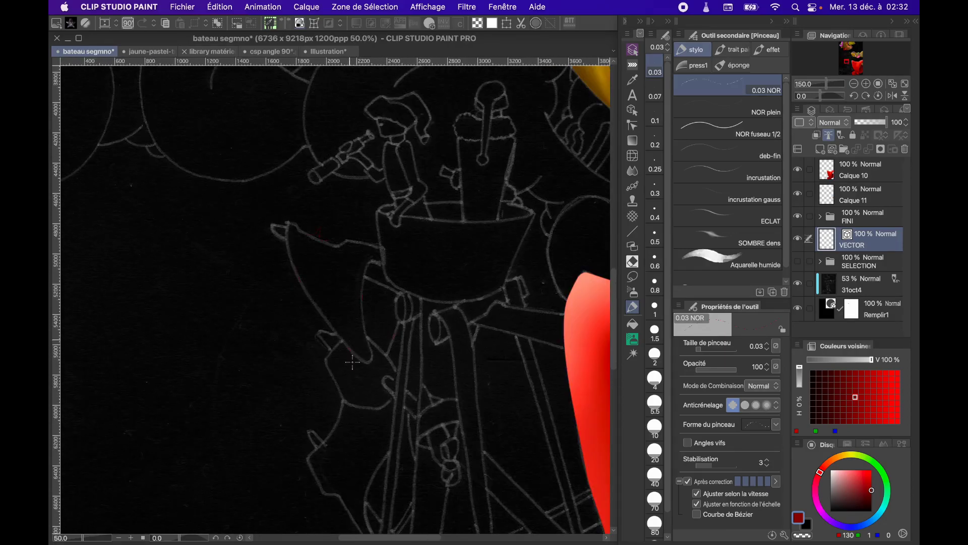
drag(308, 359, 318, 376)
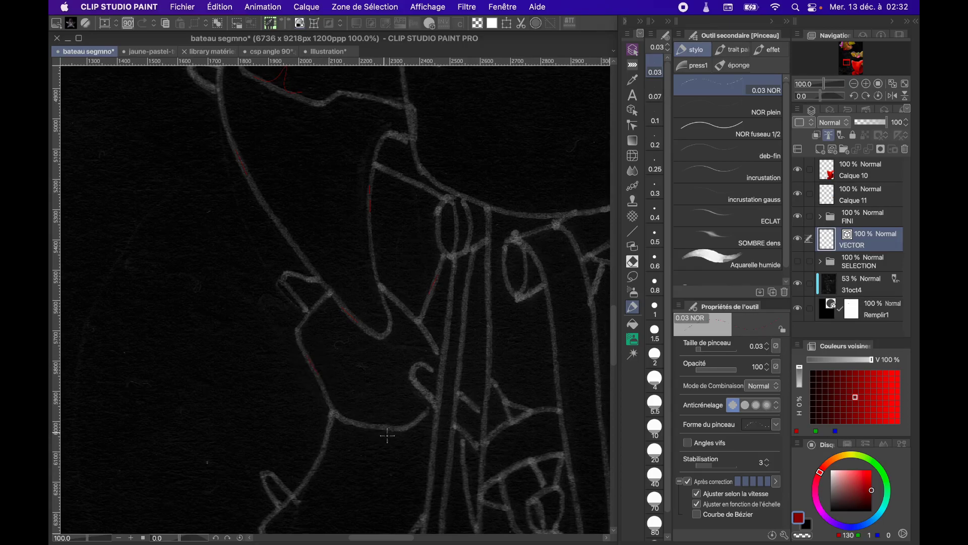
drag(372, 426, 391, 426)
scroll(392, 429, down, 2)
scroll(392, 428, down, 3)
drag(323, 324, 295, 347)
drag(302, 436, 334, 442)
drag(405, 404, 389, 434)
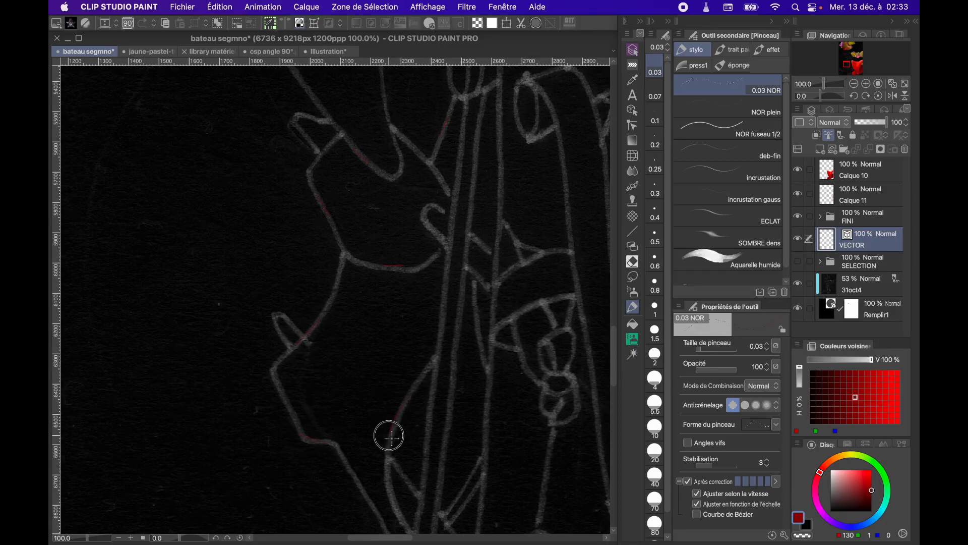
Create a new layer above VECTOR, convert it to the Calque vecteur type, and delete it again
scroll(369, 319, down, 3)
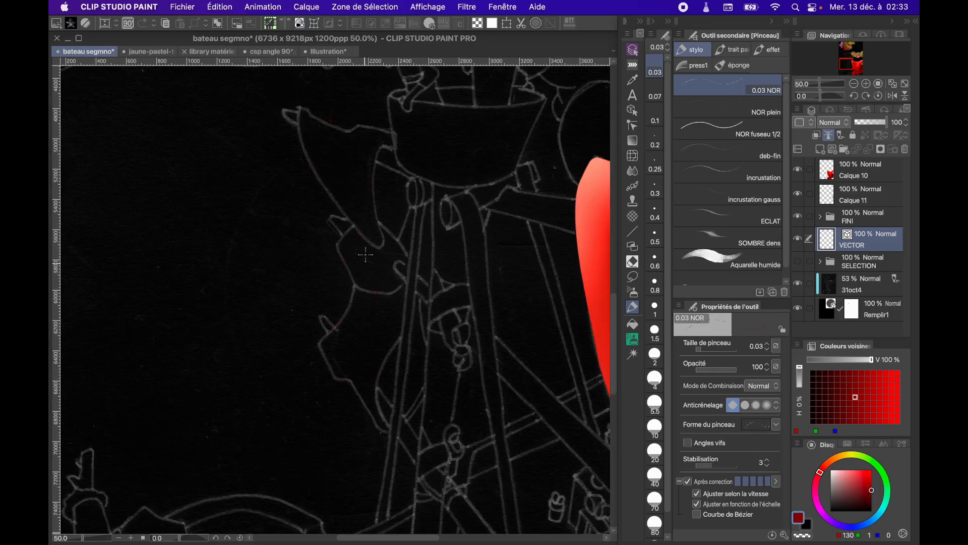
scroll(373, 185, up, 2)
scroll(331, 201, up, 2)
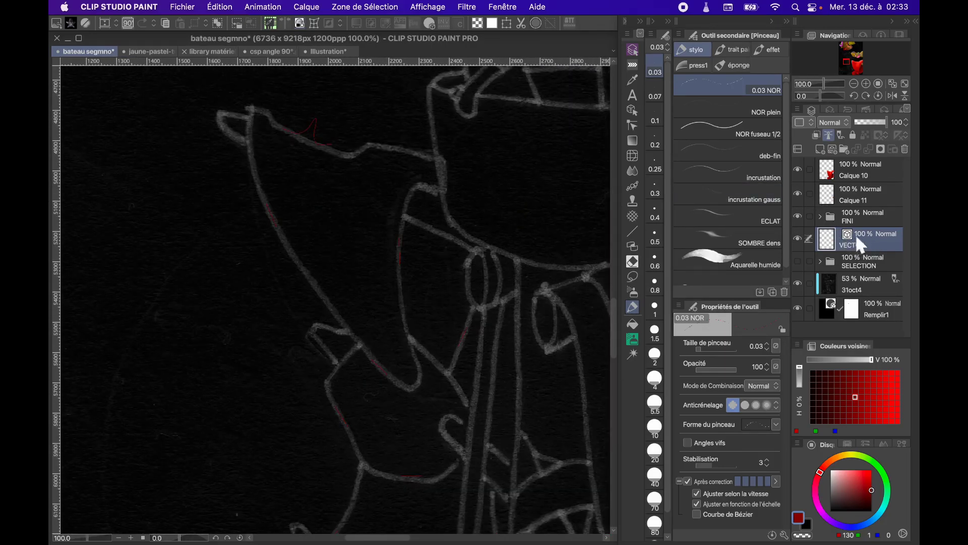
click(821, 150)
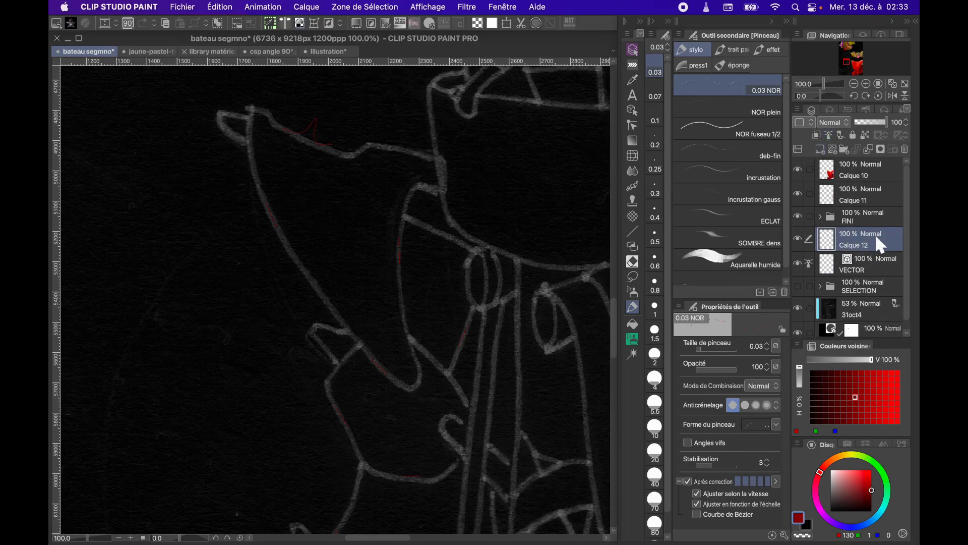
click(307, 7)
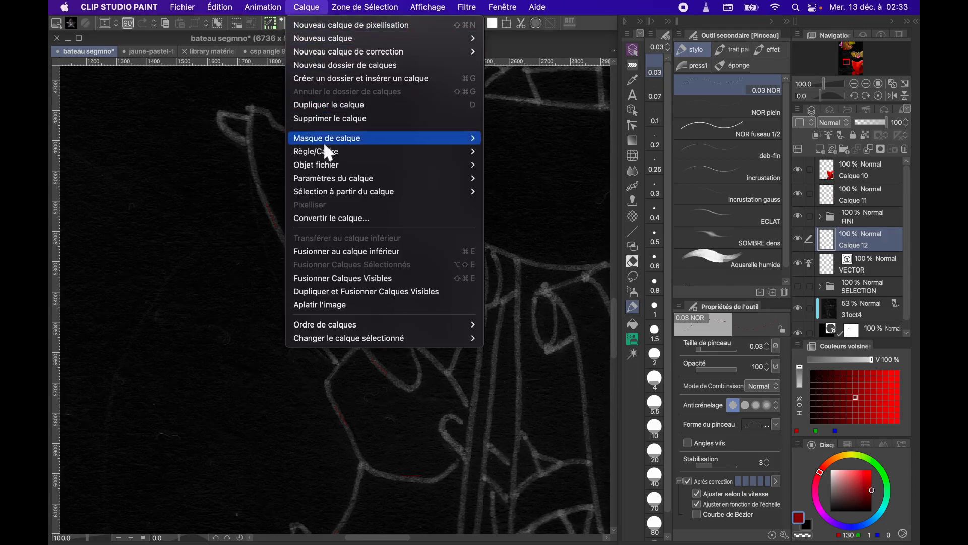
click(363, 218)
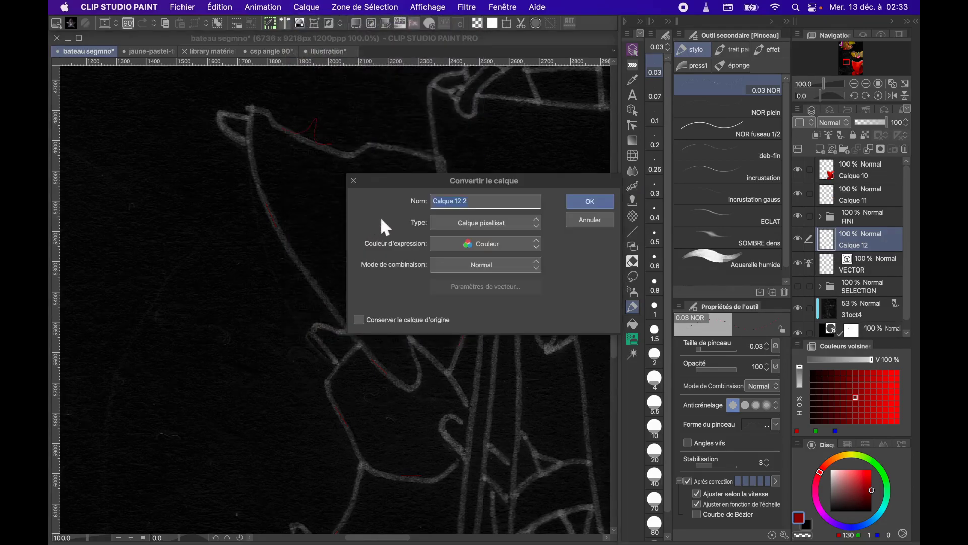
click(478, 220)
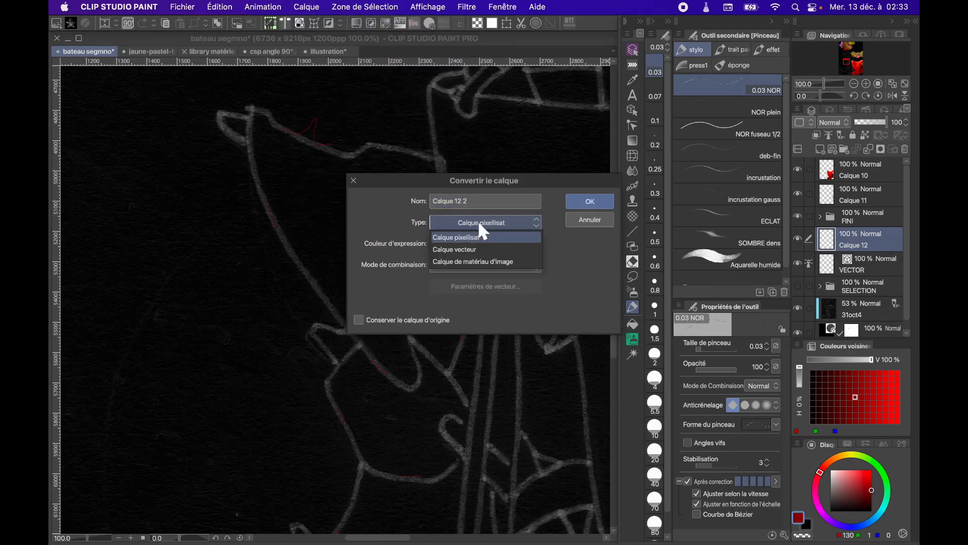
click(486, 249)
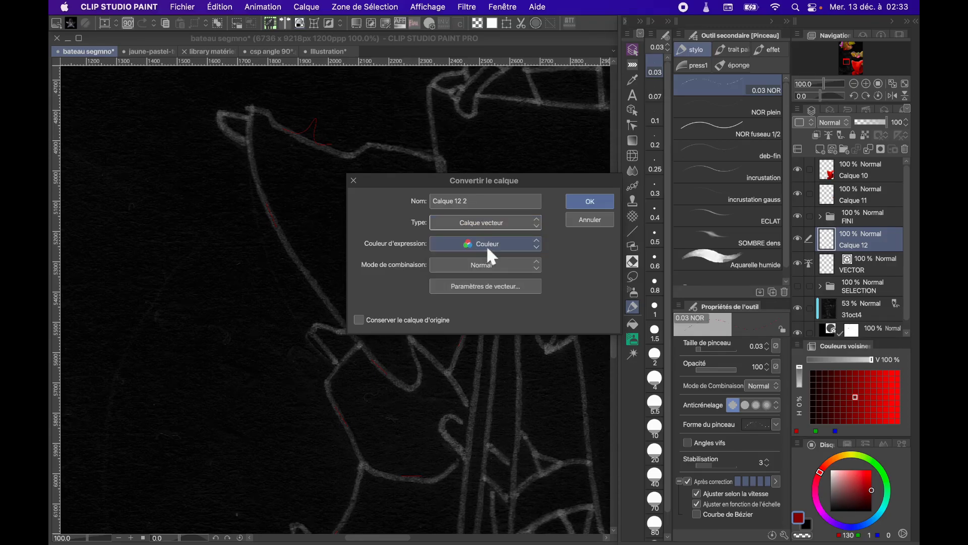
click(580, 201)
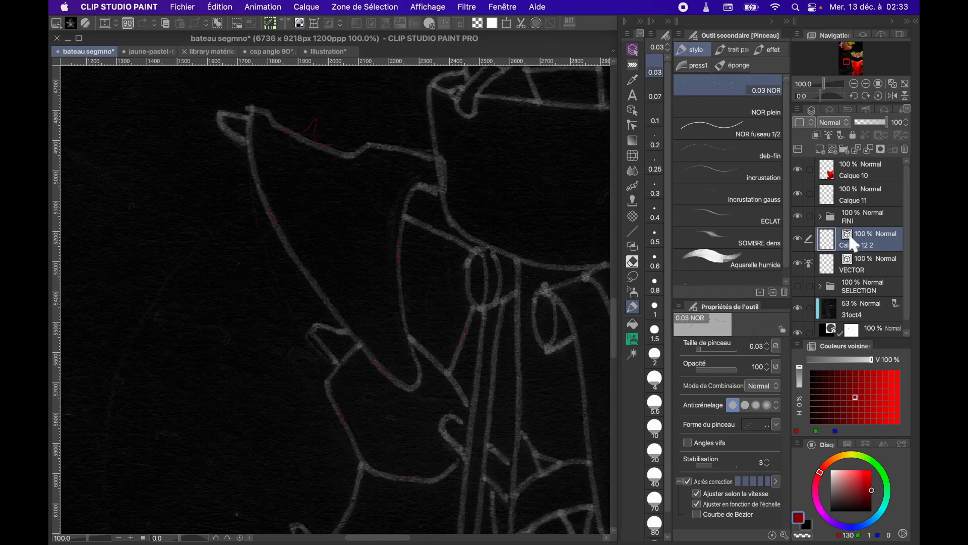
click(905, 149)
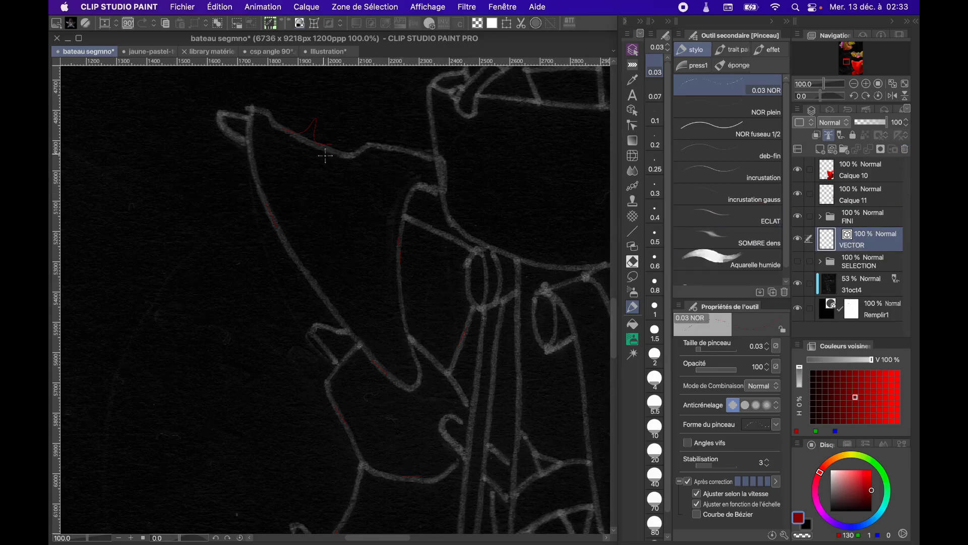
Stretch the upper sail's left contour line up to the tip and bend it onto the sketch with a control point
click(633, 124)
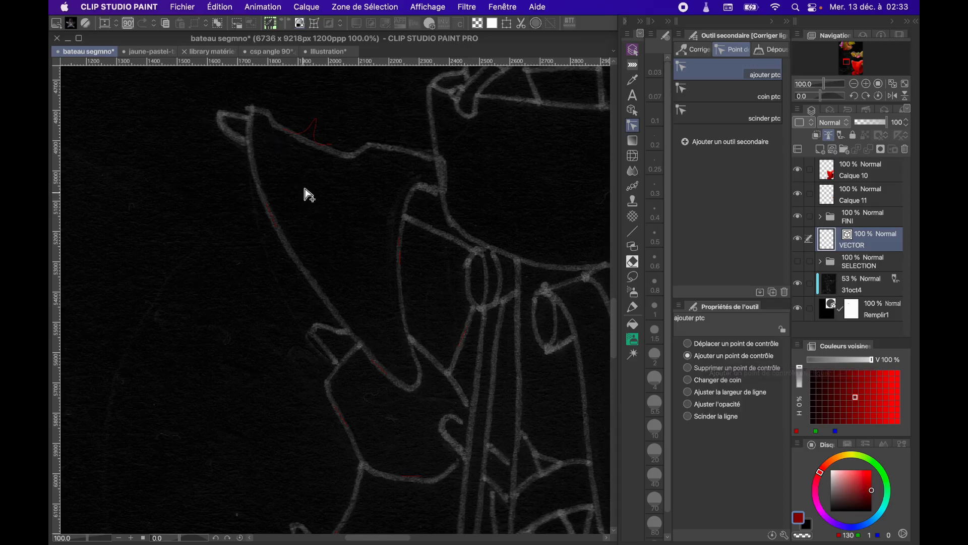
scroll(303, 199, up, 2)
drag(245, 322, 219, 130)
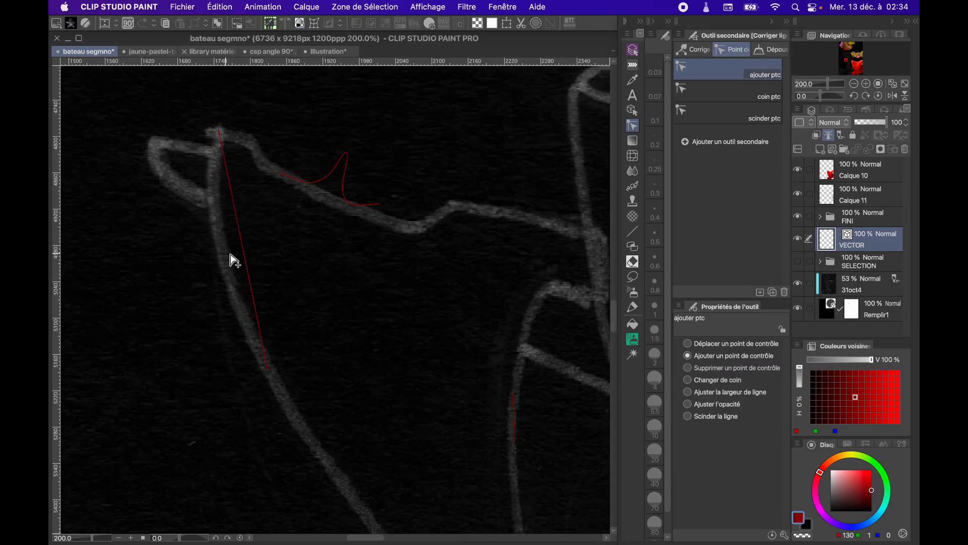
drag(246, 253, 225, 261)
Extend the left contour line's lower end down to the junction with the middle sail and curve it along the sketch
scroll(252, 296, down, 2)
scroll(291, 395, down, 5)
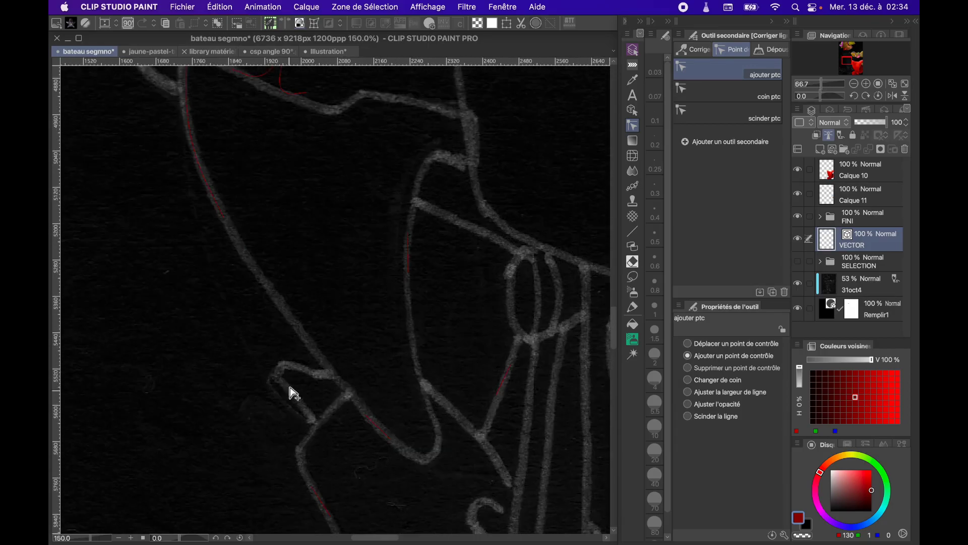
drag(225, 220, 354, 401)
drag(268, 273, 259, 278)
Stretch both ends of the line near the upper sail's lower tip along the sketch, and extend the right contour line downward
scroll(381, 399, up, 3)
scroll(375, 340, down, 3)
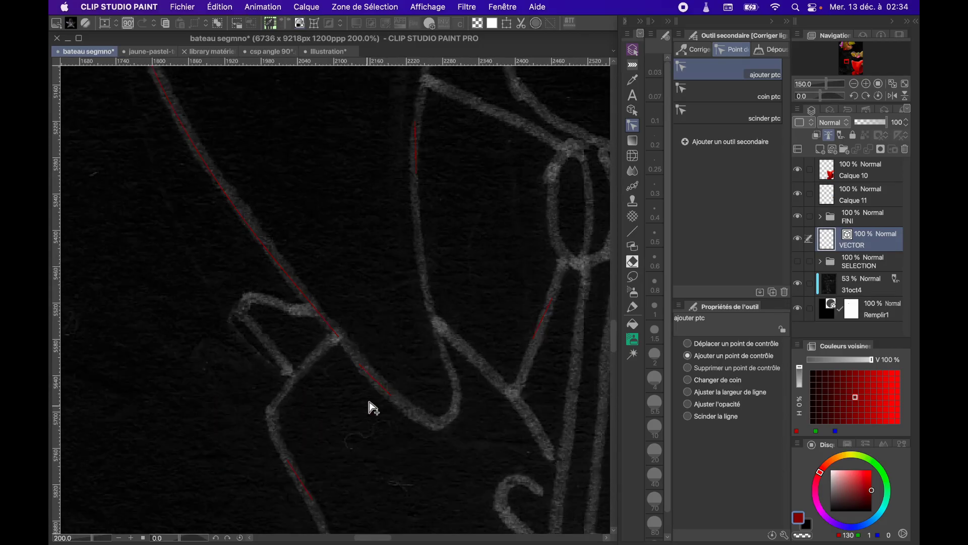
drag(359, 365, 335, 338)
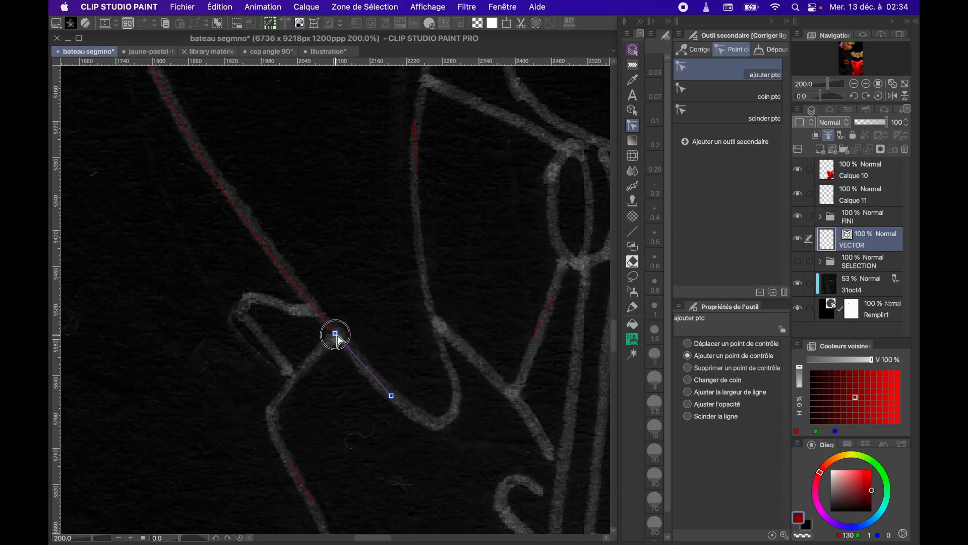
drag(391, 396, 411, 412)
drag(417, 177, 426, 270)
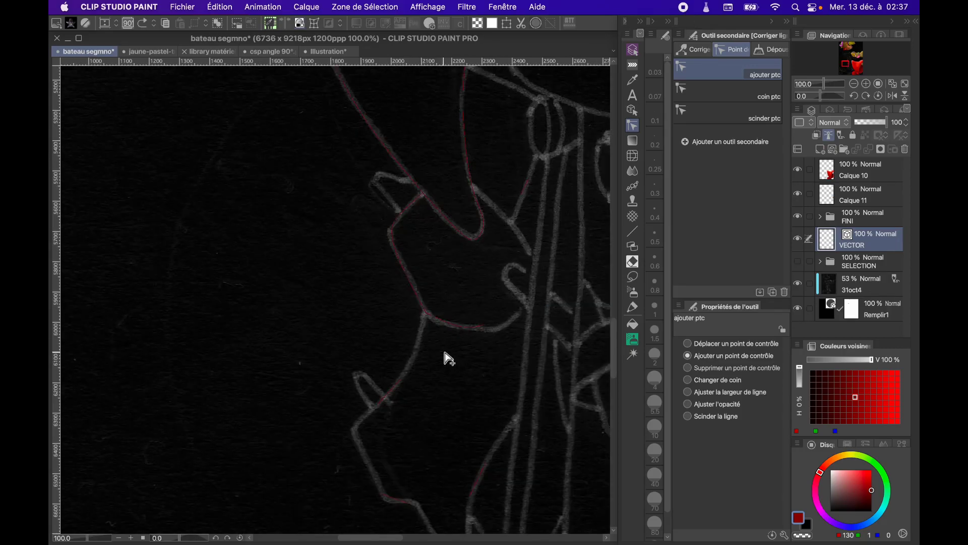
Draw a short 0.03 NOR pen line along the right side of the small loop on the sail's lower-left contour
scroll(443, 356, up, 3)
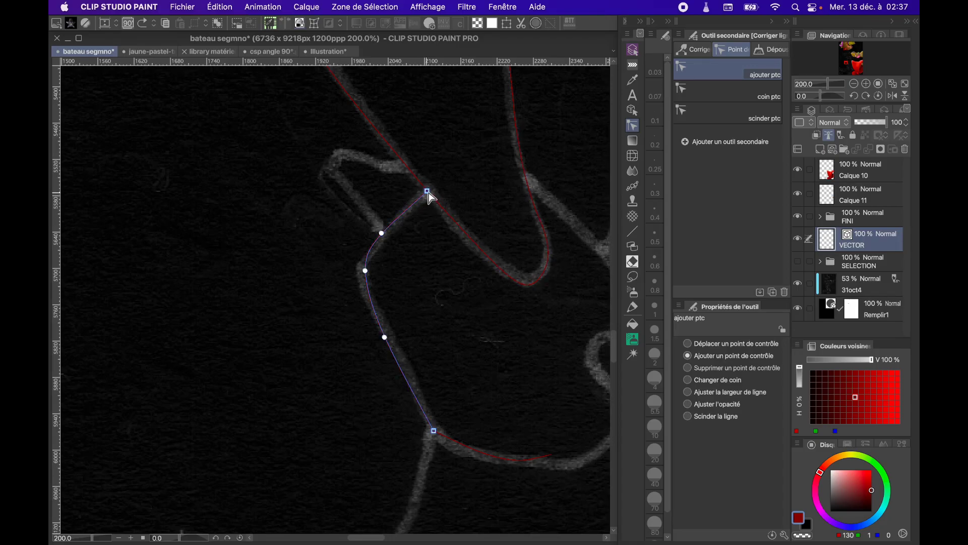
scroll(422, 320, down, 5)
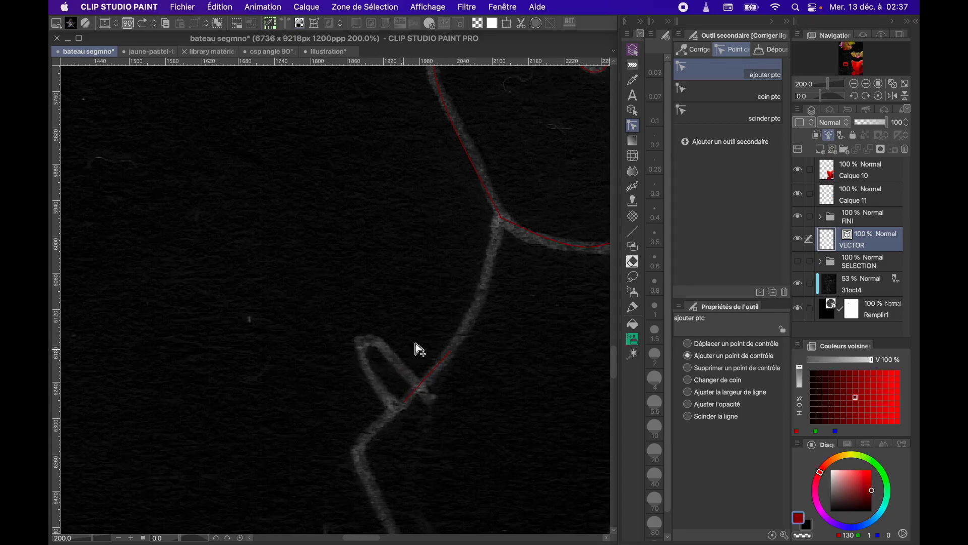
click(633, 307)
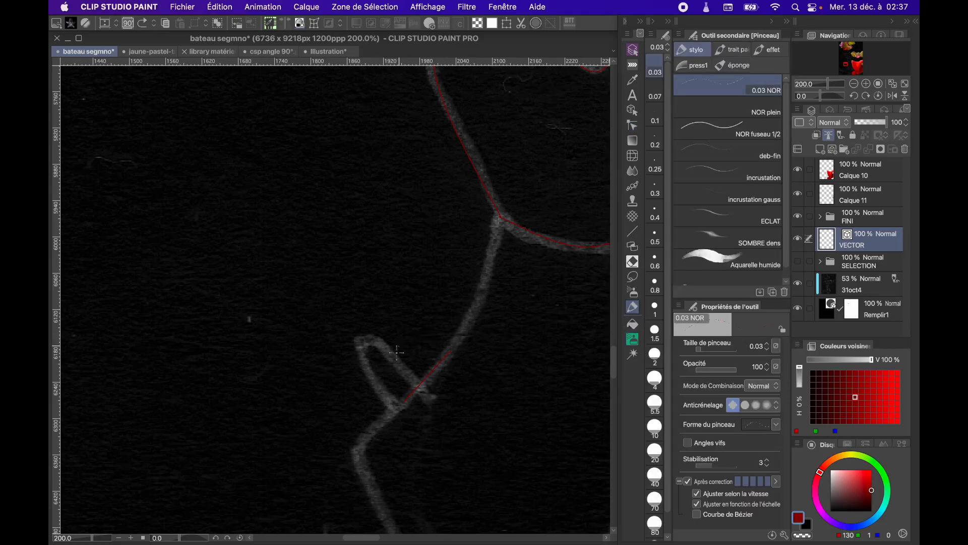
scroll(395, 346, up, 3)
drag(407, 338, 448, 383)
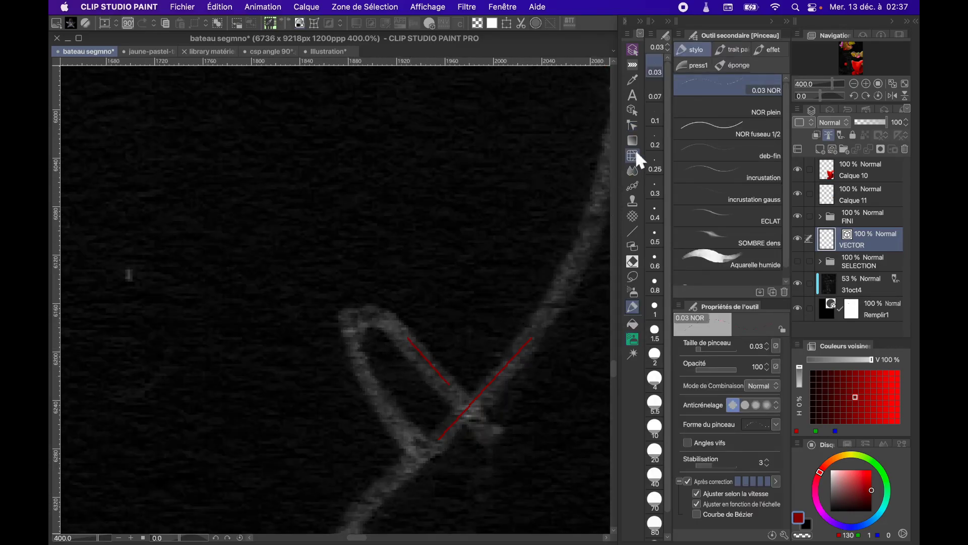
Stretch both ends of the loop's pen line to the contour and bend it around the loop's tip with added control points
click(633, 125)
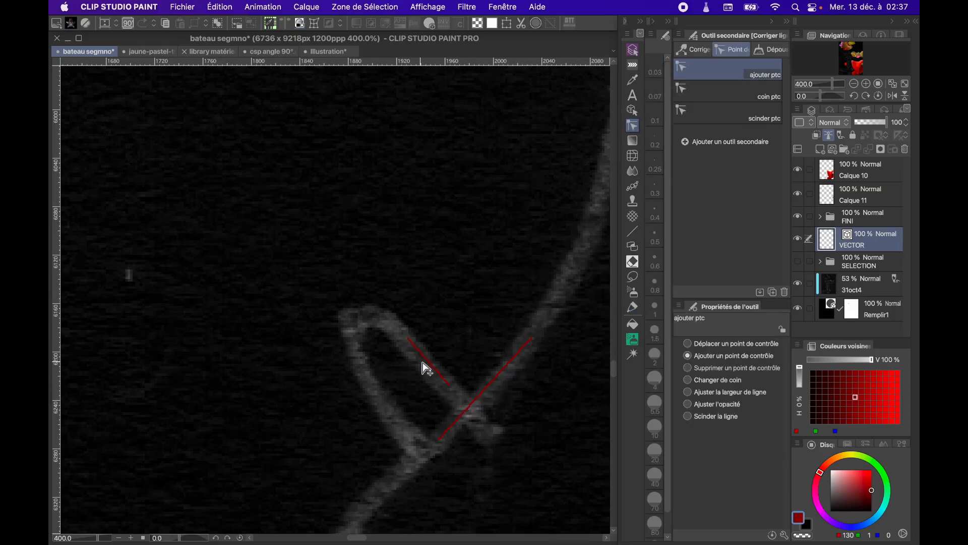
drag(411, 341, 406, 451)
drag(416, 393, 351, 309)
click(402, 328)
drag(451, 388, 473, 409)
drag(406, 452, 415, 462)
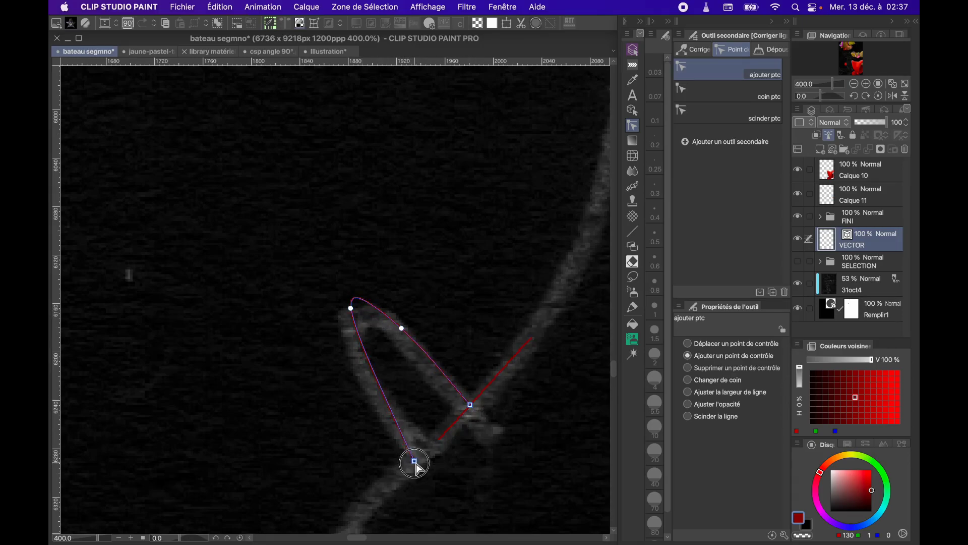
drag(377, 369, 358, 376)
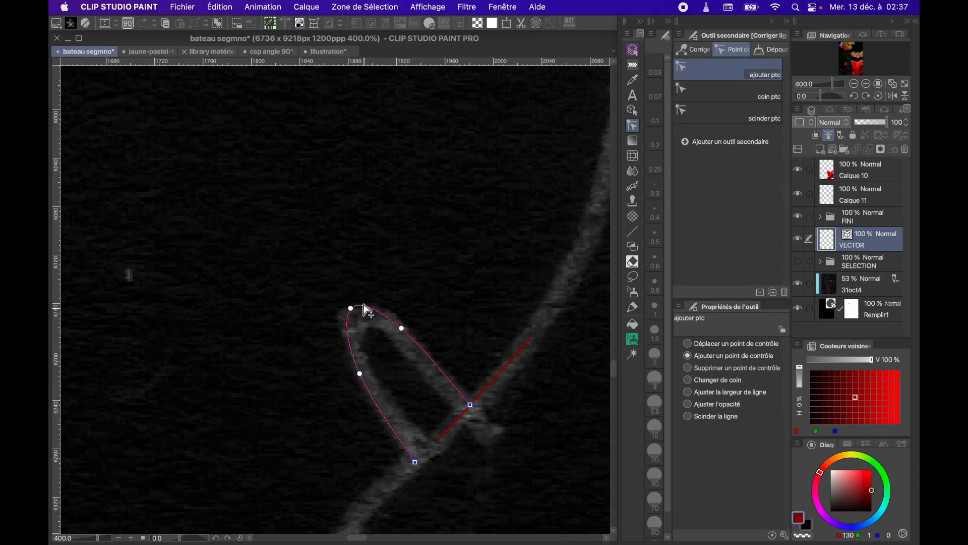
Extend the contour line beside the loop up to the sail junction and bend it along the sketch with a control point
scroll(517, 379, up, 3)
scroll(517, 378, right, 5)
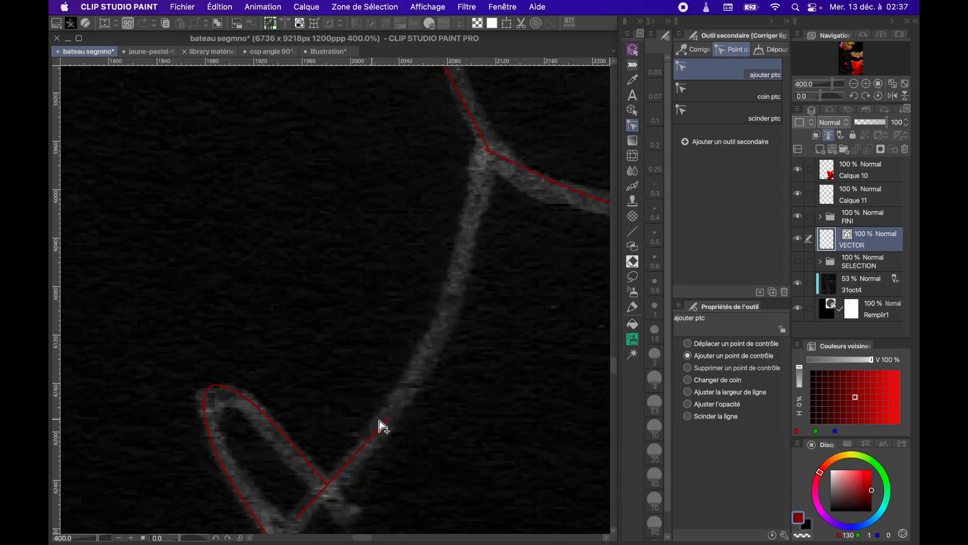
drag(388, 418, 487, 151)
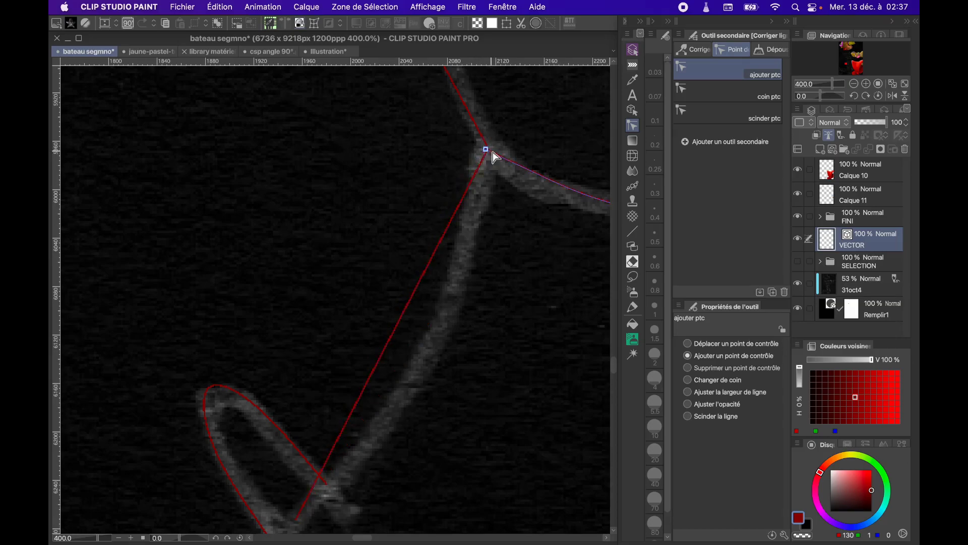
mouse_move(399, 330)
mouse_down()
mouse_move(424, 360)
mouse_move(442, 303)
mouse_up()
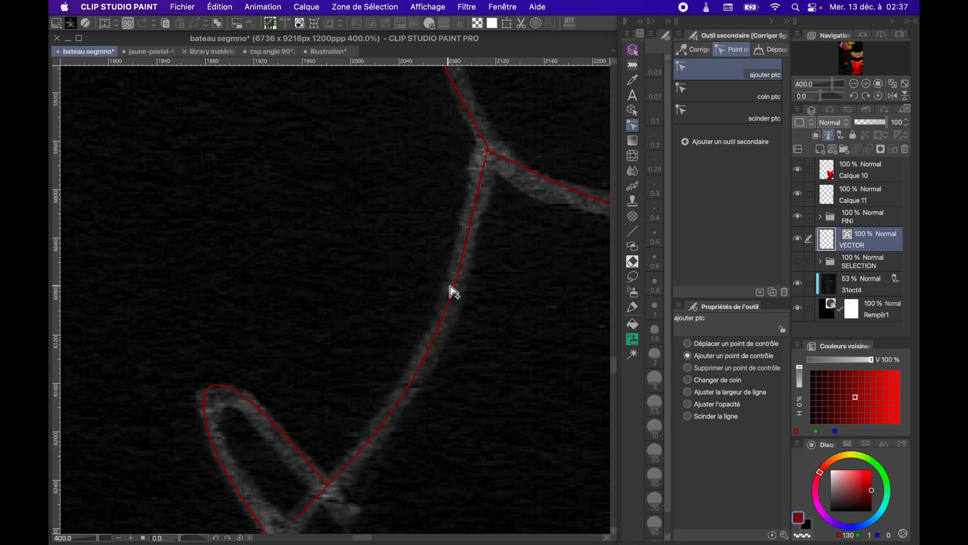
Stretch the same contour line's lower end down to the start of the short bottom line and bend it toward the left corner
scroll(452, 320, down, 2)
drag(422, 326, 433, 493)
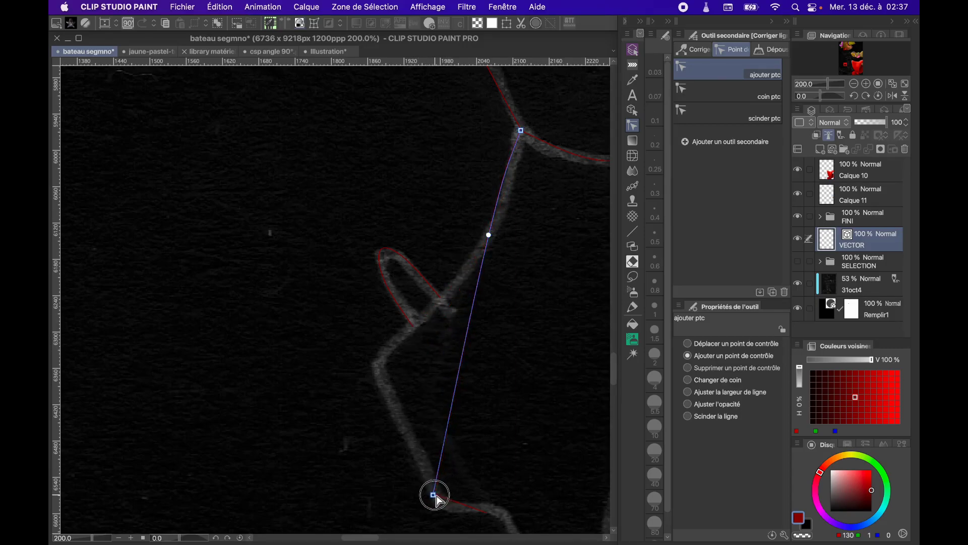
drag(460, 381, 385, 363)
Add control points to the contour line at the loop's base and adjust the left corner point to follow the sketch
scroll(426, 316, up, 2)
drag(433, 296, 431, 321)
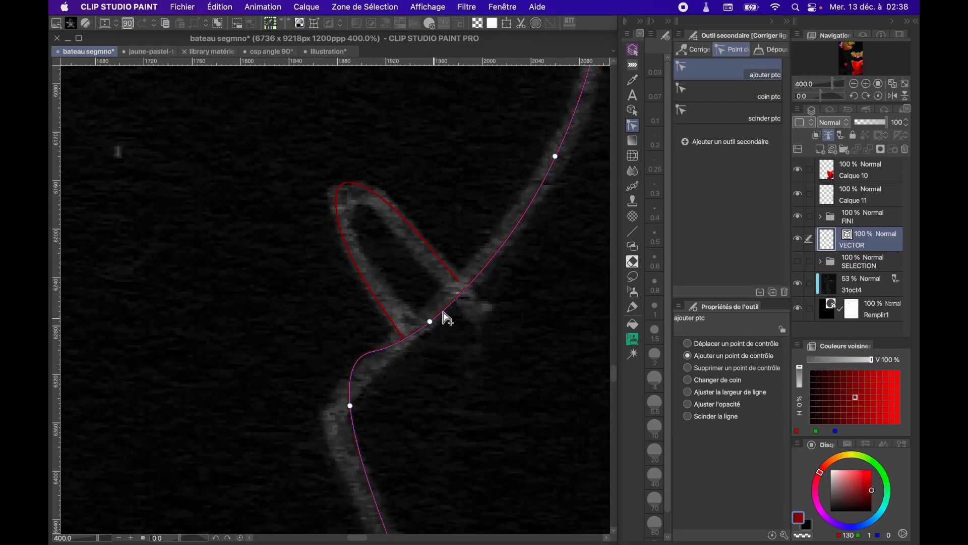
click(473, 267)
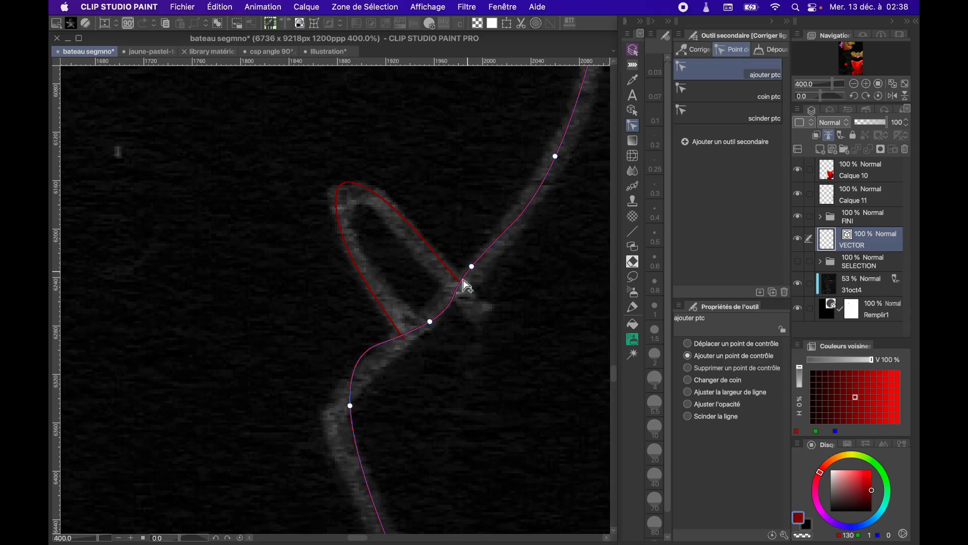
drag(350, 405, 340, 417)
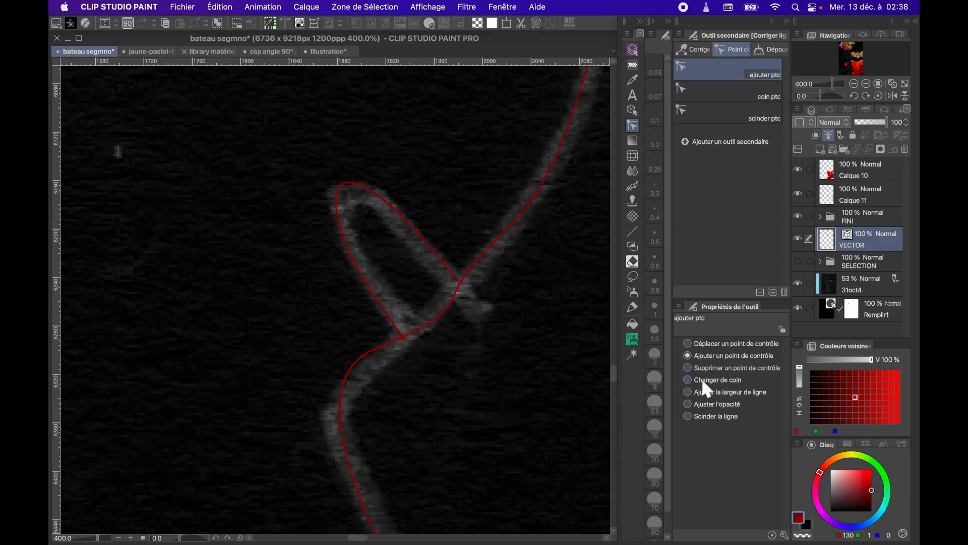
Try Changer de coin on the contour's control point beside the loop and pull that point away from the sketch, down to the right
click(687, 380)
click(473, 269)
click(517, 328)
drag(479, 268, 551, 335)
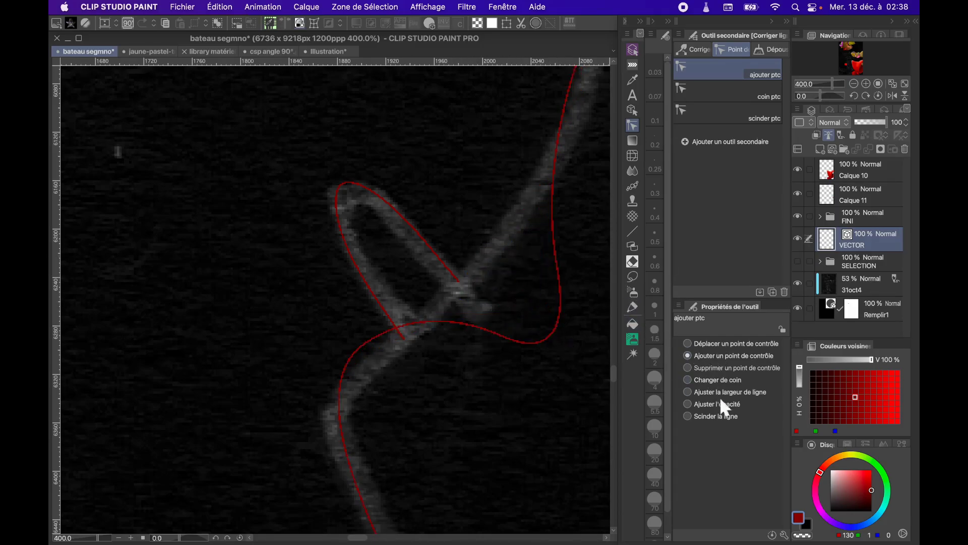
Convert the pulled-out control point into a sharp corner with Changer de coin and move it slightly upward
click(688, 379)
click(553, 334)
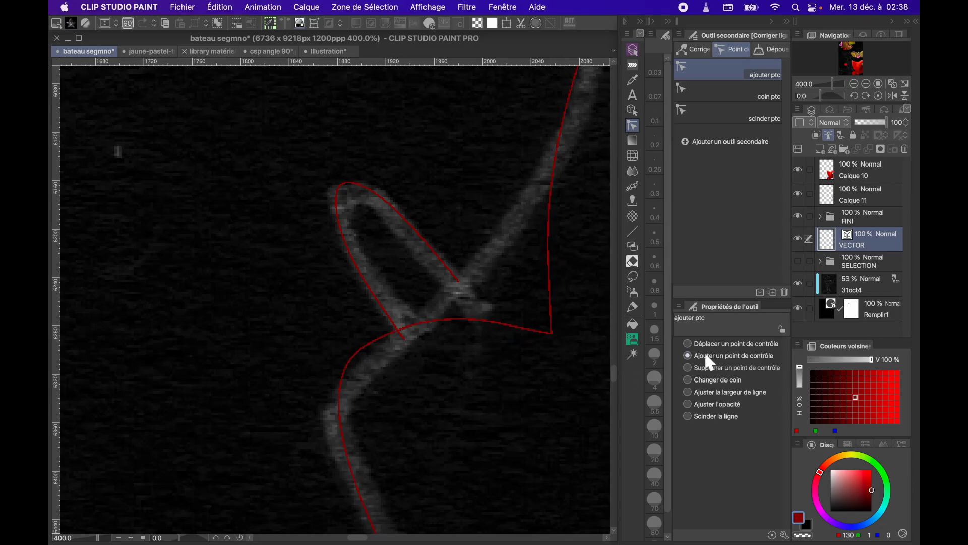
click(687, 355)
mouse_move(554, 329)
mouse_down()
mouse_move(583, 248)
mouse_move(552, 317)
mouse_up()
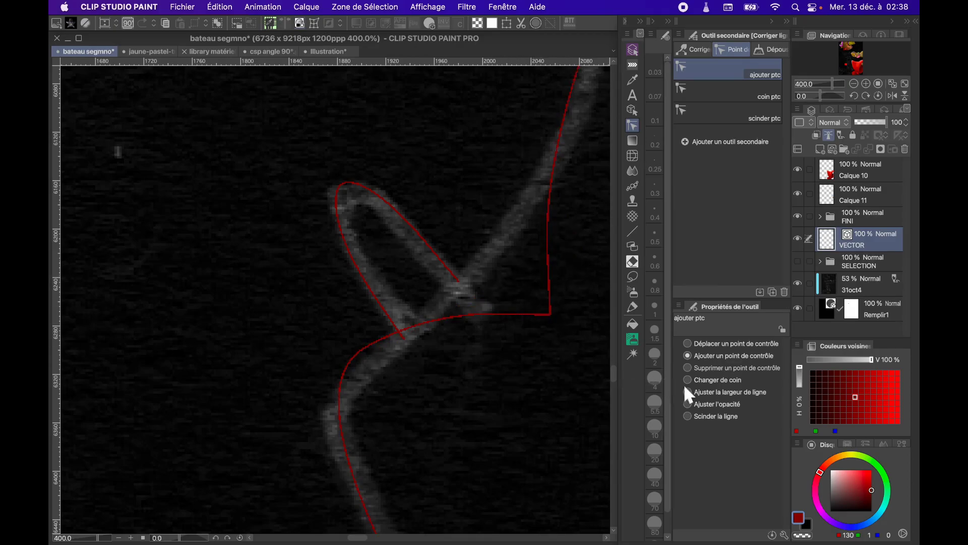
Draw short pen lines on the diagonal rope beside the upper sail, the small hook below it and the mast's left edge
scroll(450, 303, down, 5)
scroll(450, 303, down, 5)
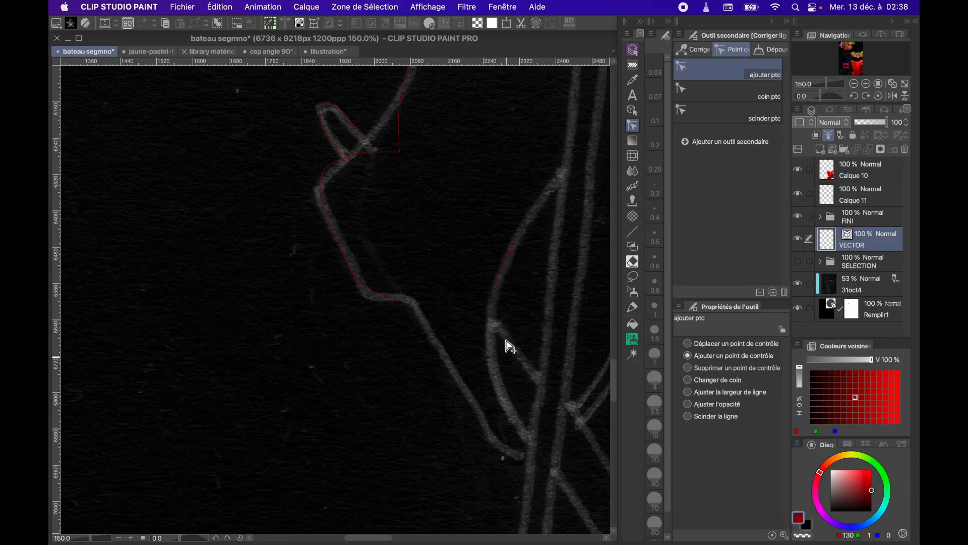
click(634, 306)
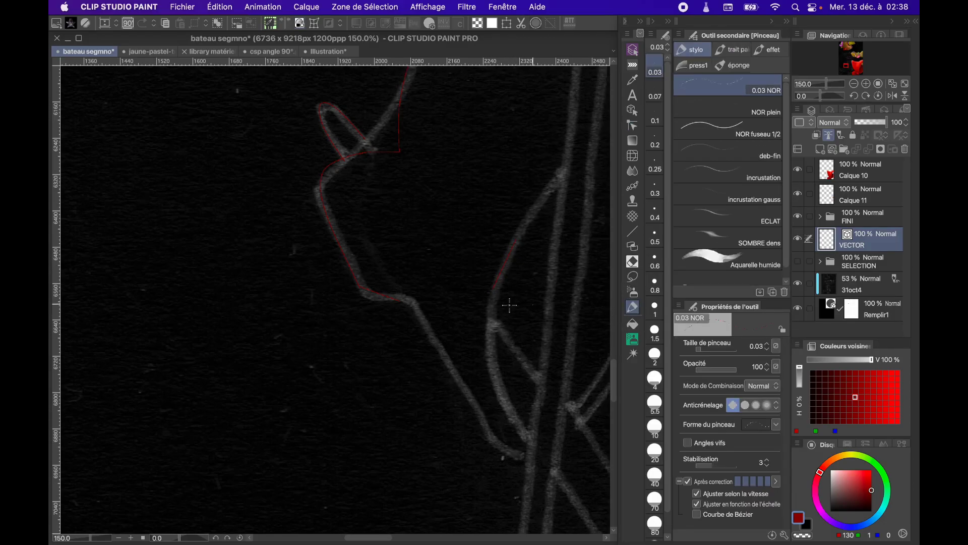
scroll(512, 284, down, 3)
scroll(512, 284, up, 3)
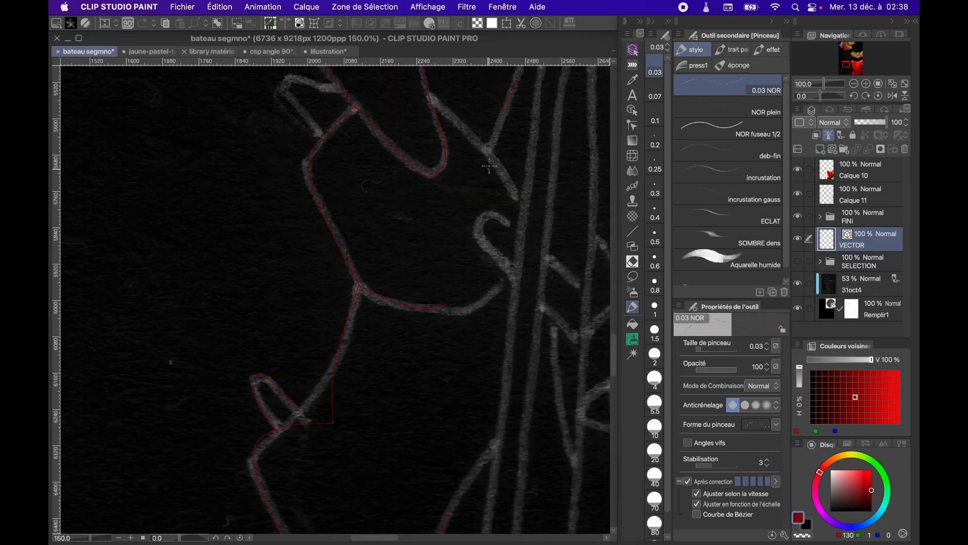
drag(469, 130, 488, 161)
drag(495, 217, 475, 225)
drag(530, 183, 519, 294)
Stretch the diagonal rope line from the upper sail's edge to the mast and bend it along the sketch with a control point
click(633, 130)
drag(504, 178, 519, 200)
drag(468, 129, 430, 98)
drag(471, 146, 477, 139)
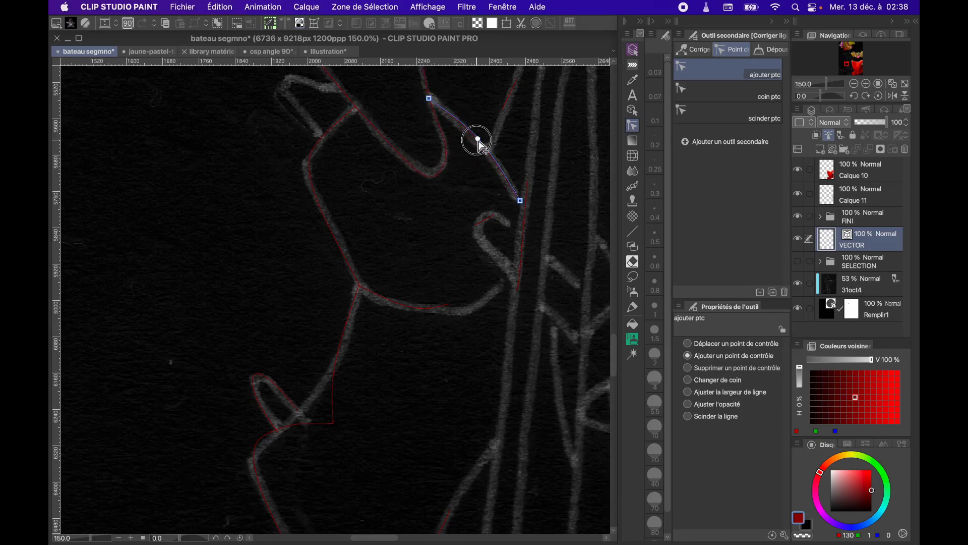
Adjust the small hook's line along the sketch and extend the mast line upward
drag(495, 215, 476, 226)
drag(528, 181, 536, 86)
Extend the middle sail's bottom line to the mast and add a control point to curve it along the sketch
scroll(484, 216, up, 3)
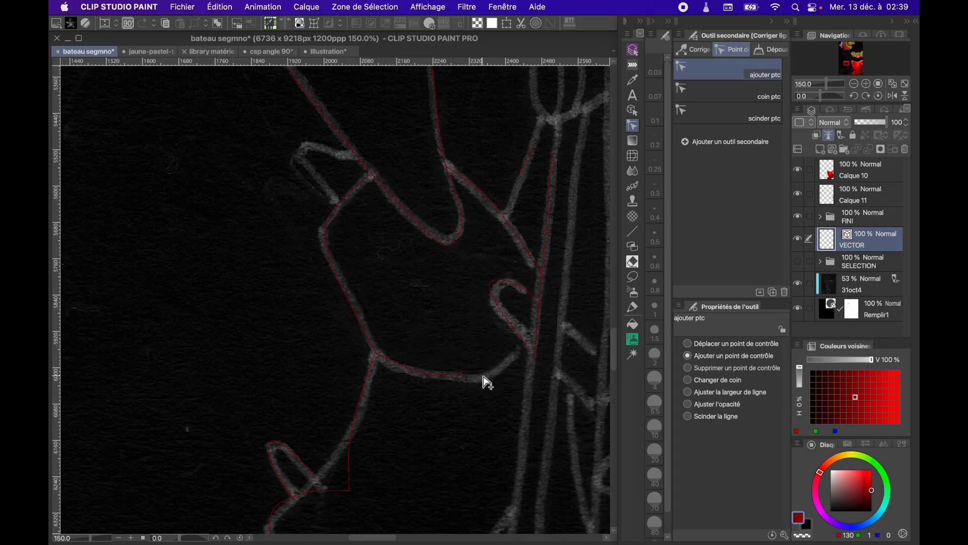
drag(464, 374, 527, 345)
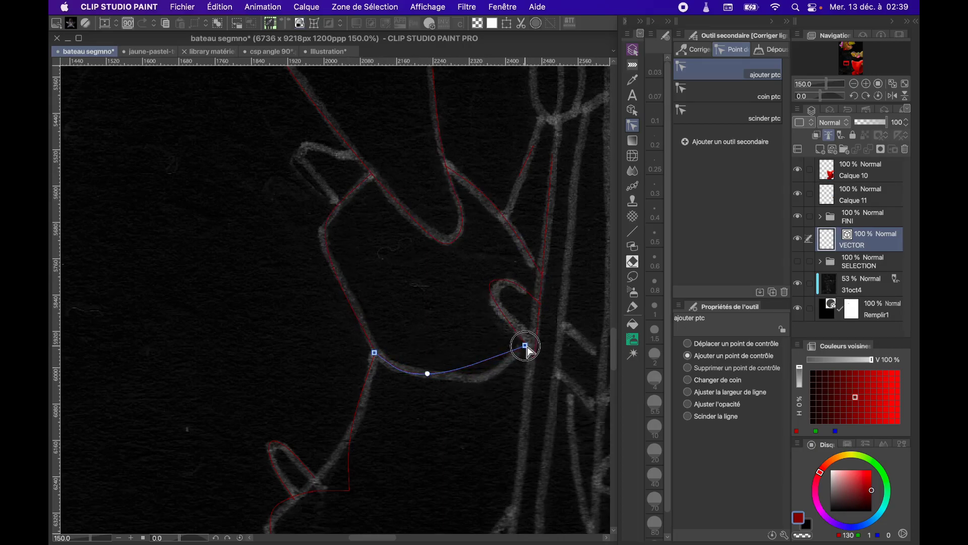
click(487, 374)
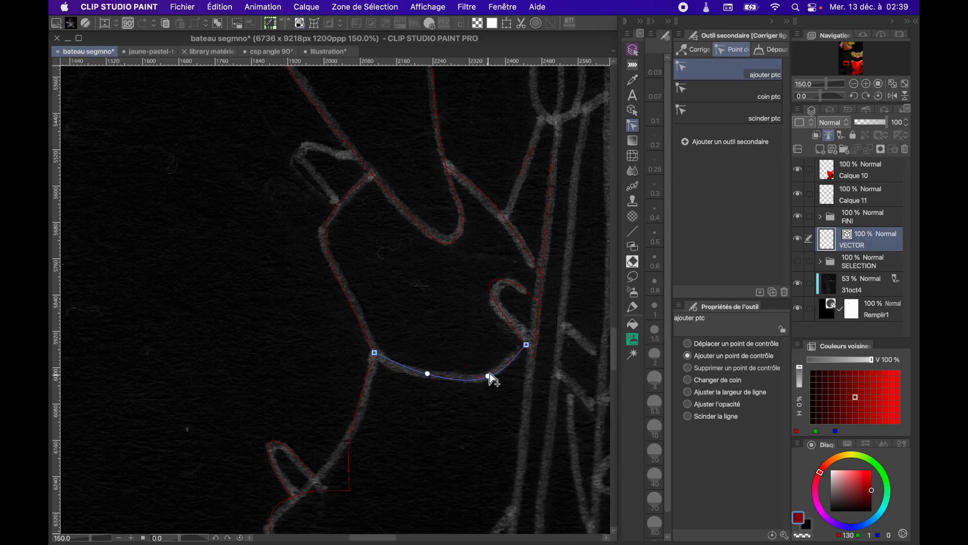
scroll(450, 328, up, 2)
scroll(435, 326, down, 10)
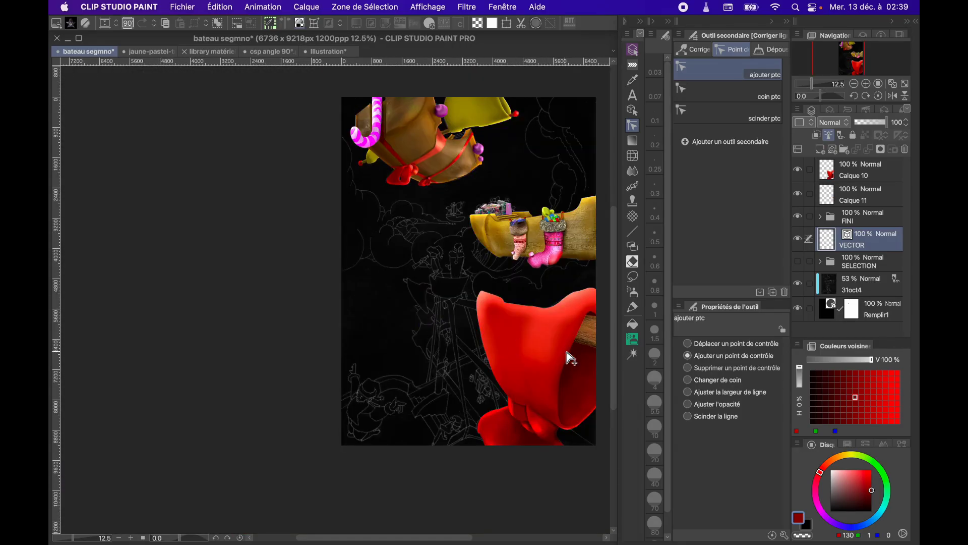
scroll(521, 387, up, 4)
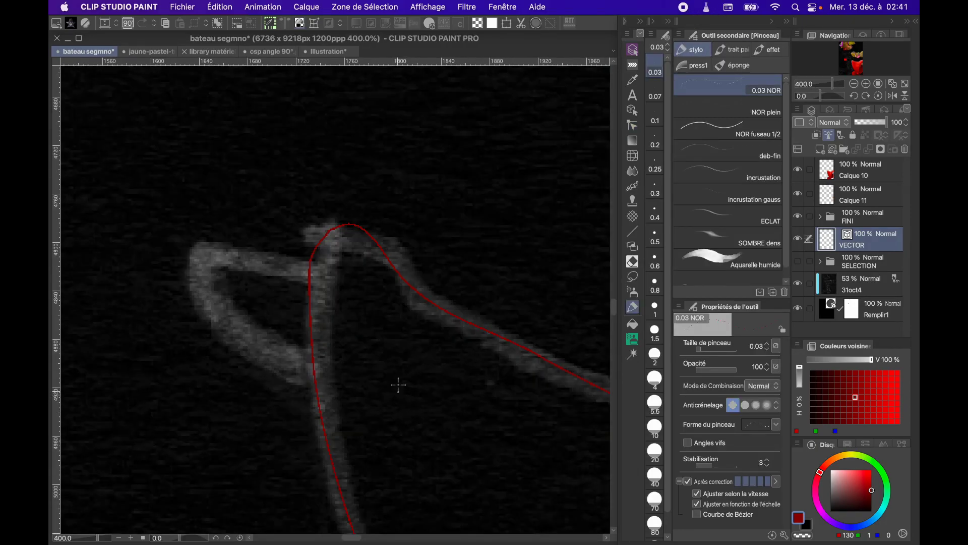
Check the shortcut assigned to the ajouter ptc tool under Corriger ligne in the shortcut settings and leave without changes
click(125, 5)
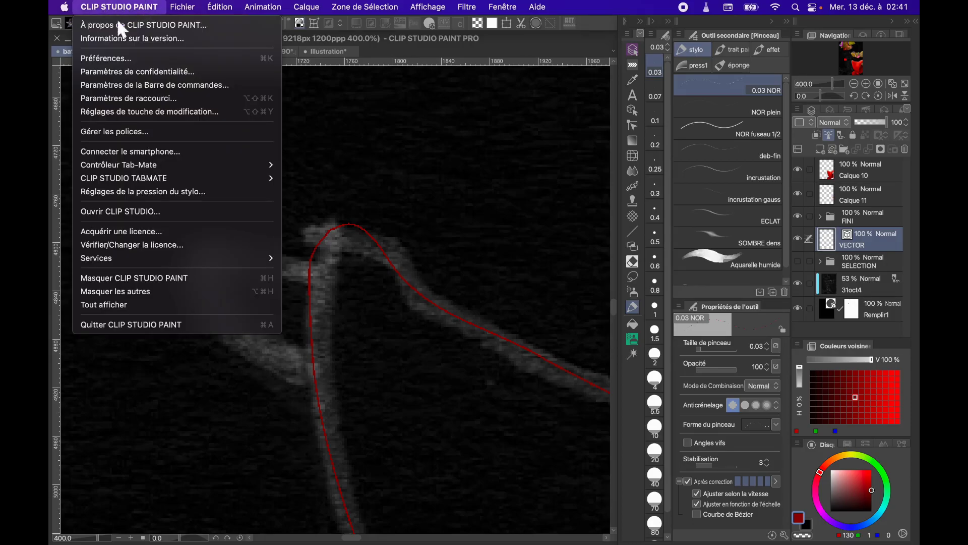
click(146, 104)
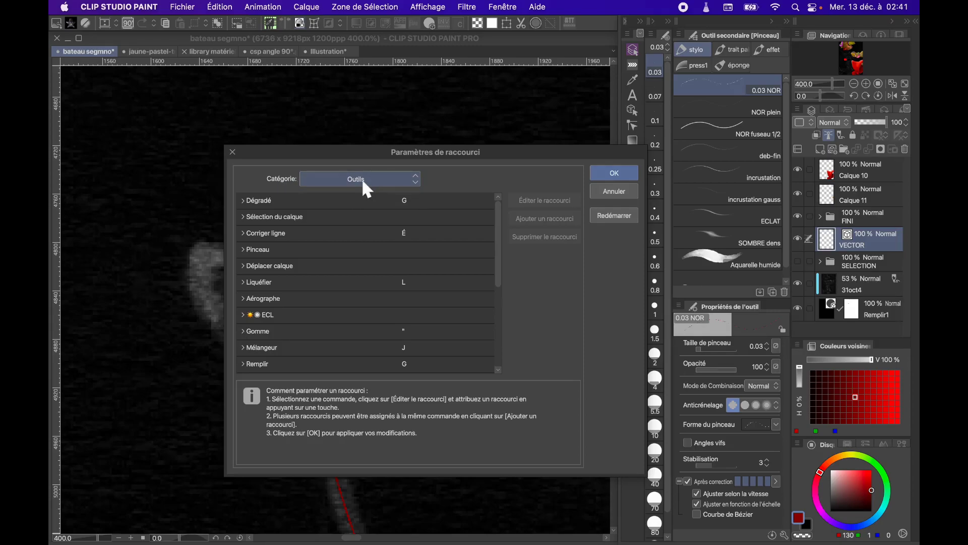
click(242, 232)
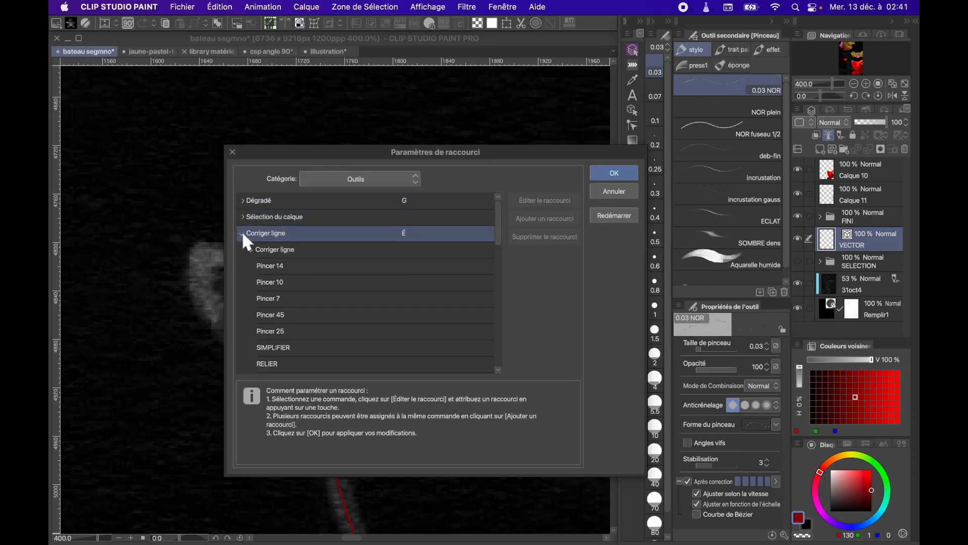
scroll(304, 288, down, 2)
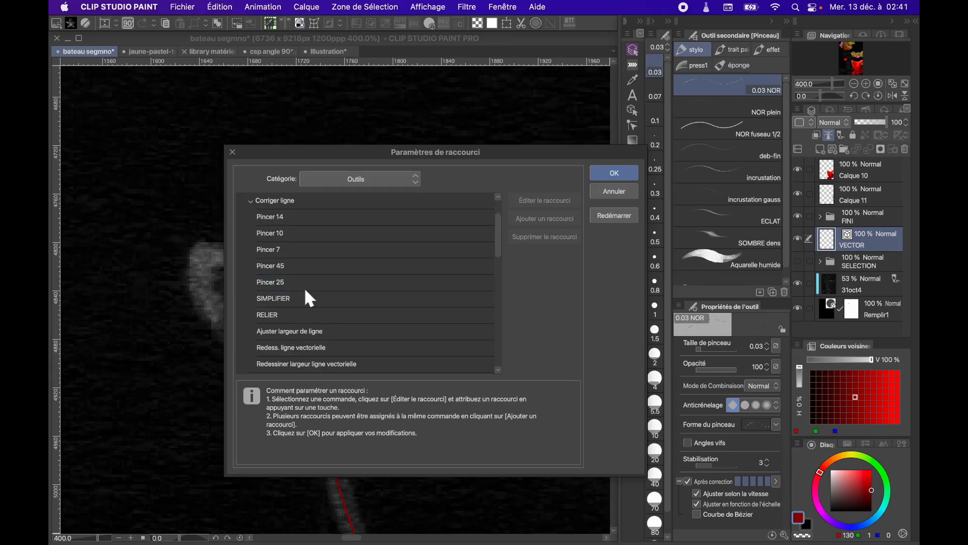
scroll(323, 331, down, 3)
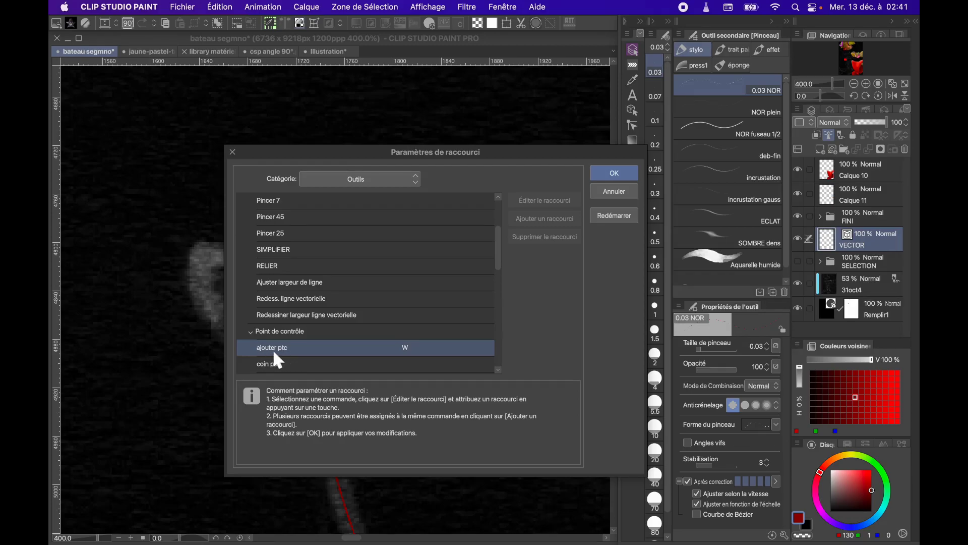
click(434, 349)
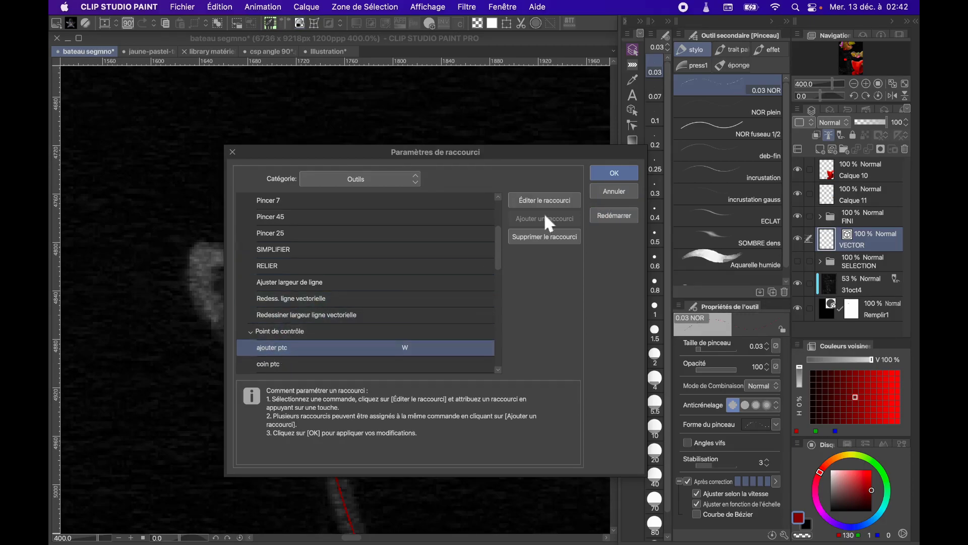
click(601, 188)
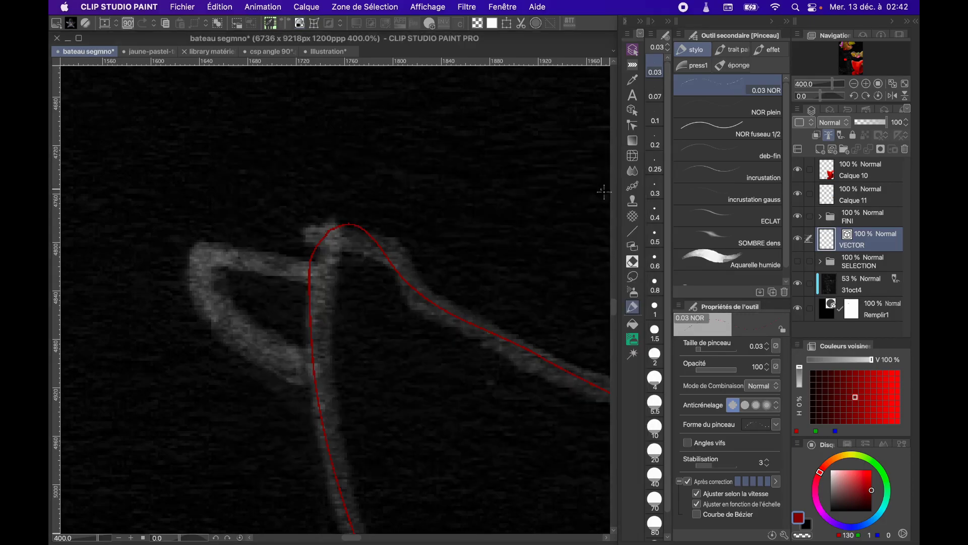
Check the sub tool settings of the ajouter ptc control-point tool and leave them without changes
click(633, 124)
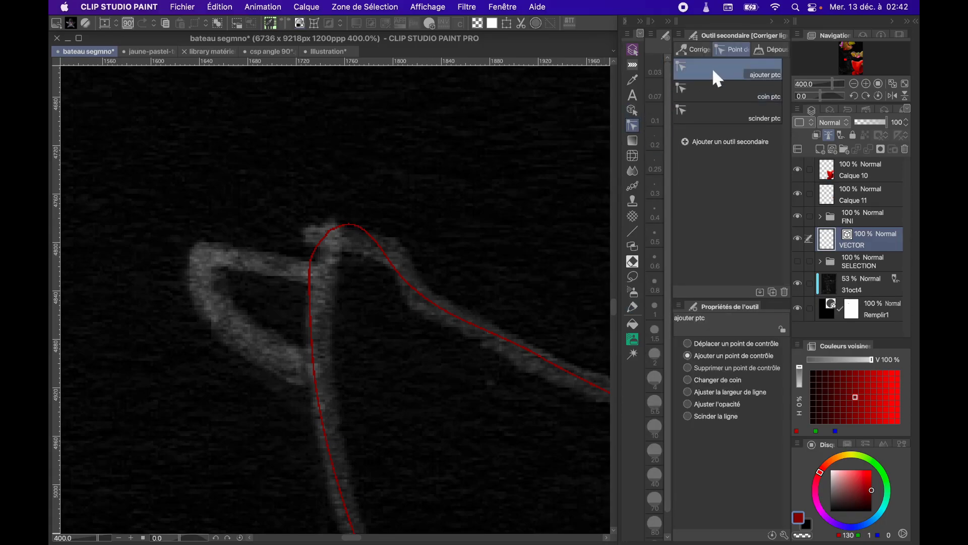
right_click(728, 70)
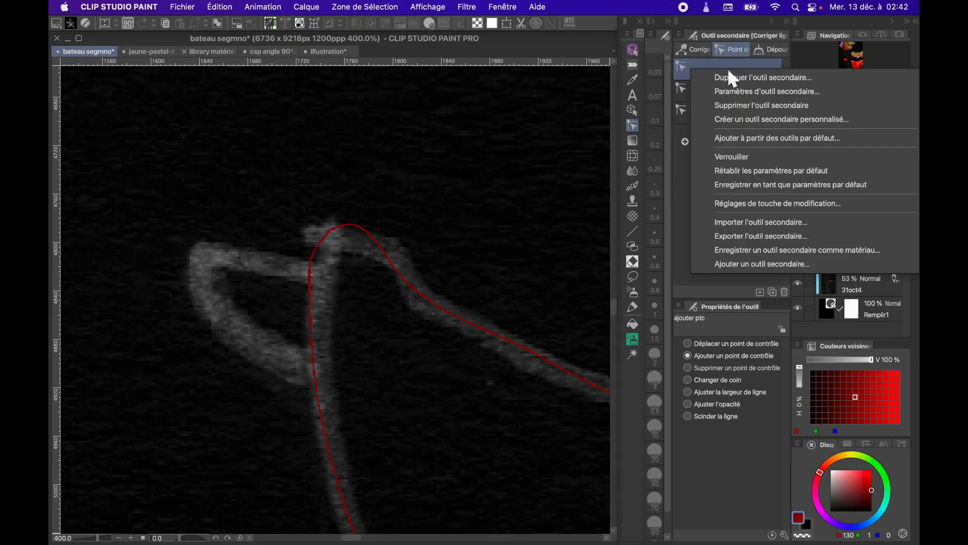
click(743, 92)
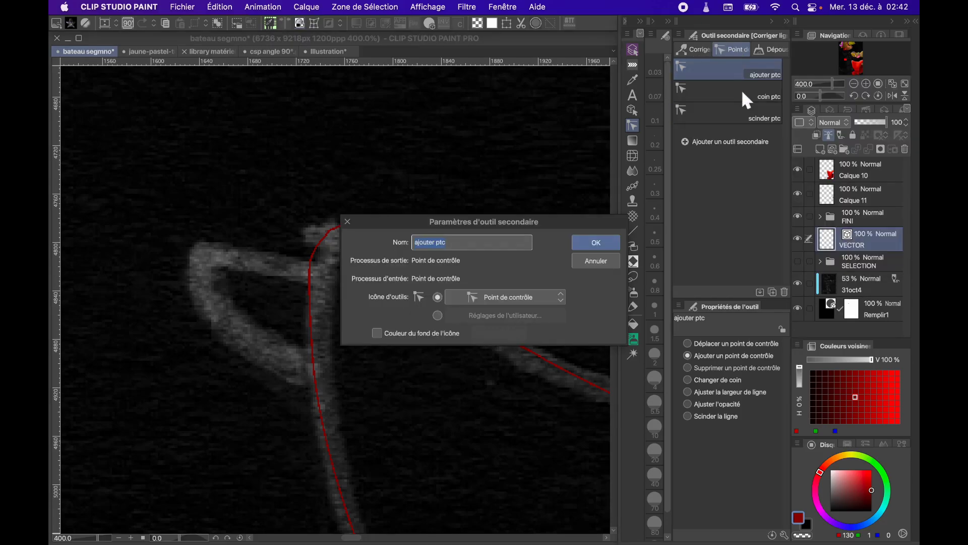
click(585, 259)
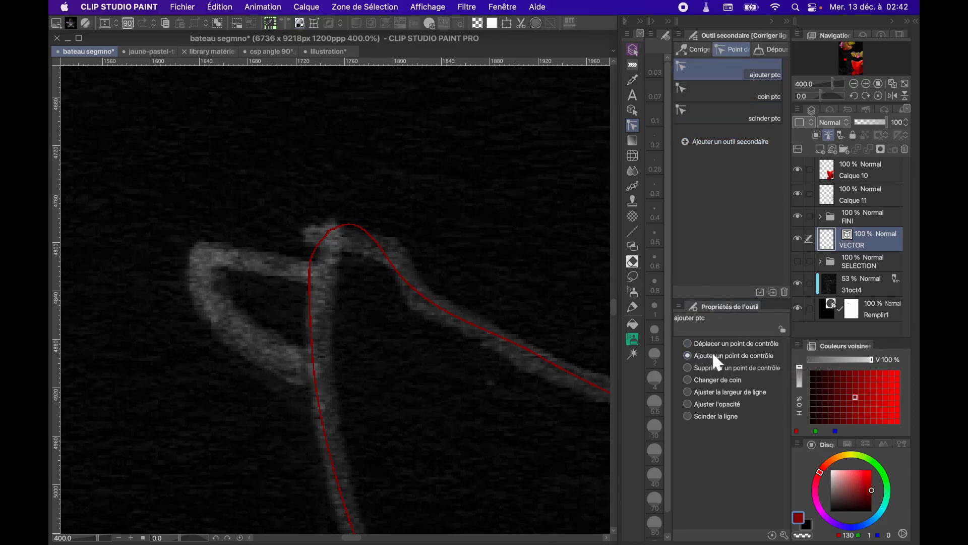
Check the shortcut assigned to the 0.03 NOR pen under Pinceau in the shortcut settings and leave without changes
click(632, 308)
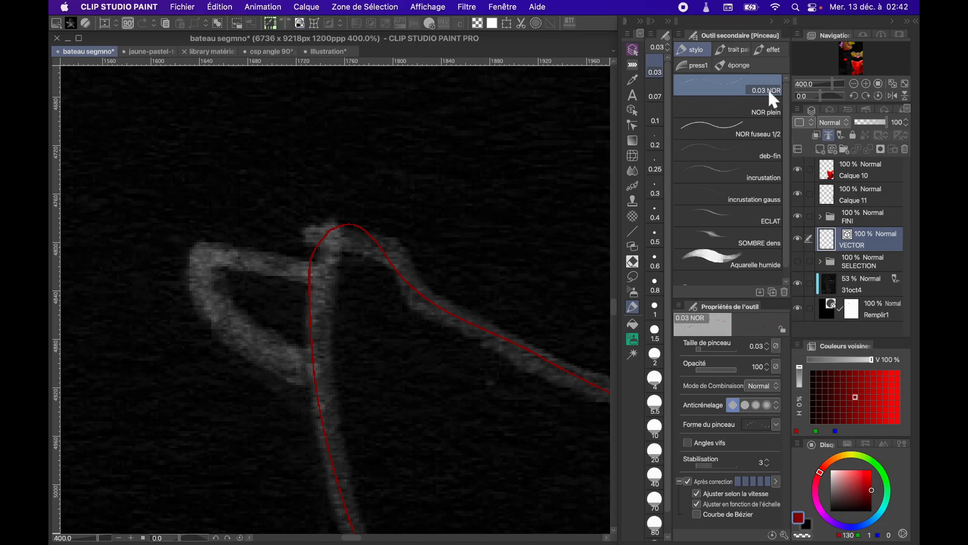
click(94, 7)
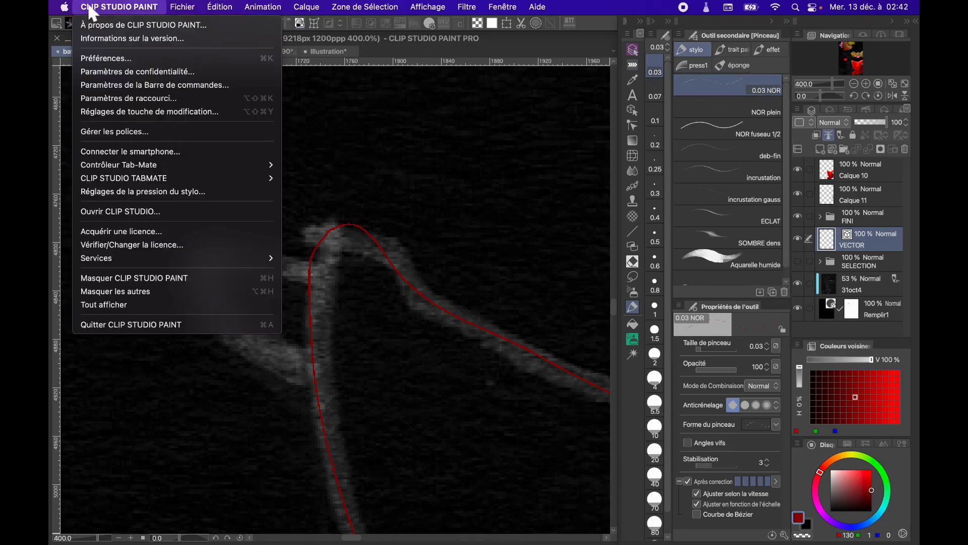
click(121, 99)
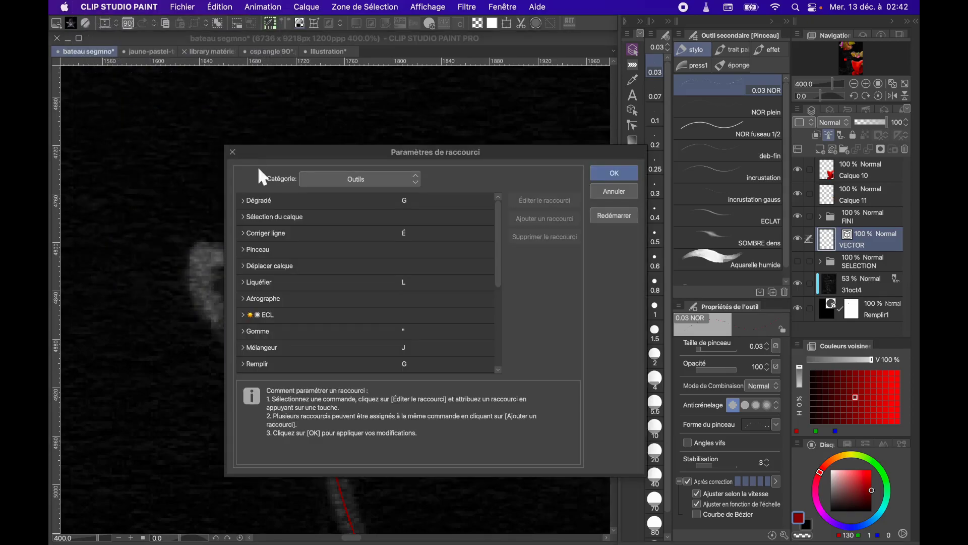
click(243, 247)
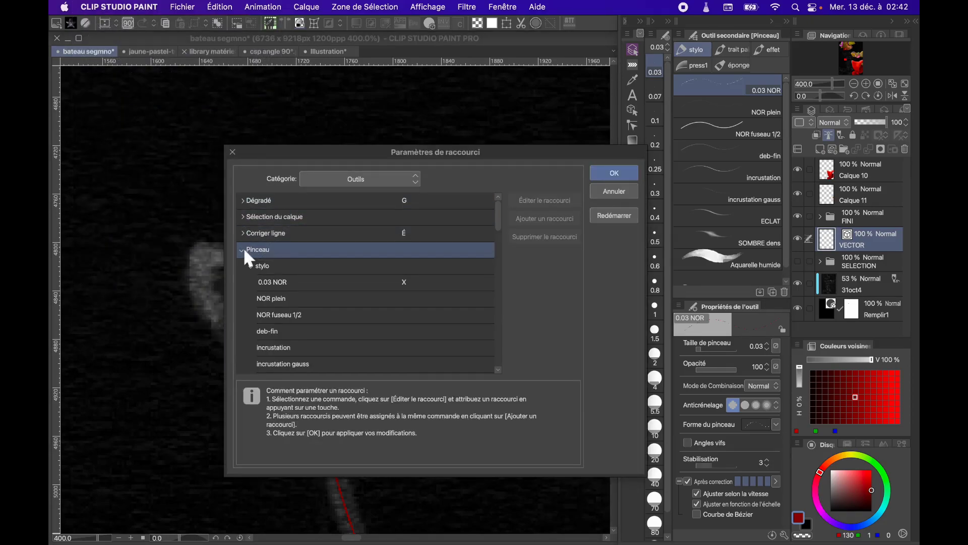
click(408, 283)
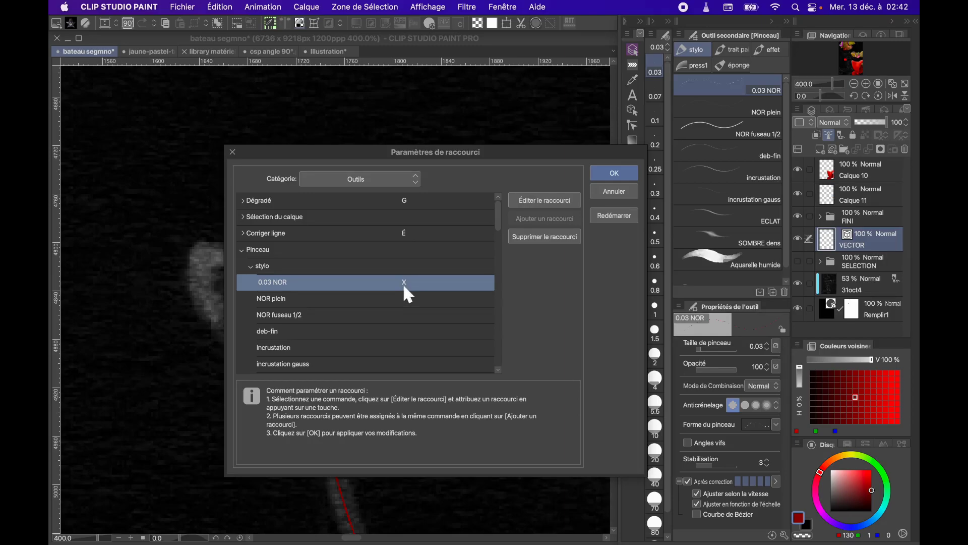
click(610, 190)
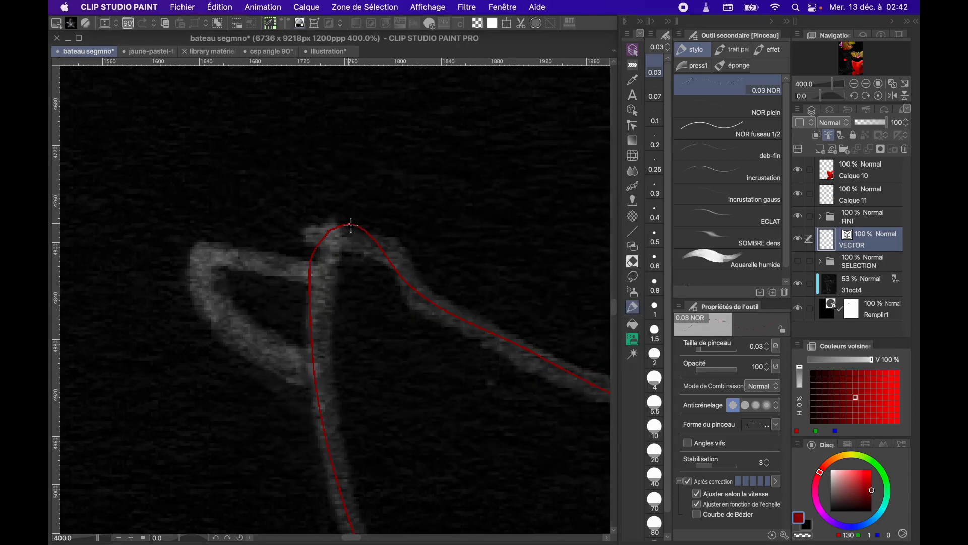
Draw a short pen line on the upper edge of the sail's small loop and stretch its outer end to the loop's lower junction
scroll(351, 225, down, 2)
scroll(352, 224, left, 2)
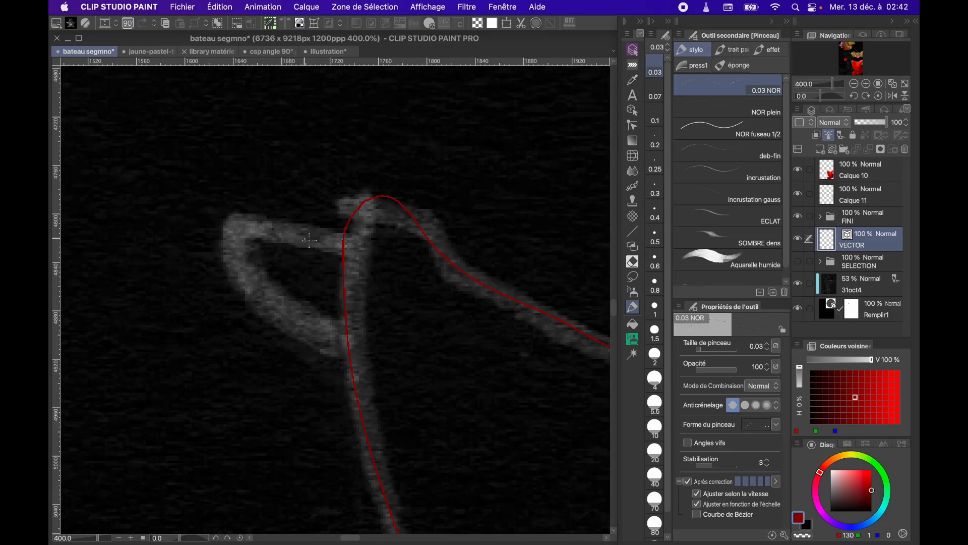
drag(316, 235, 247, 228)
key(y)
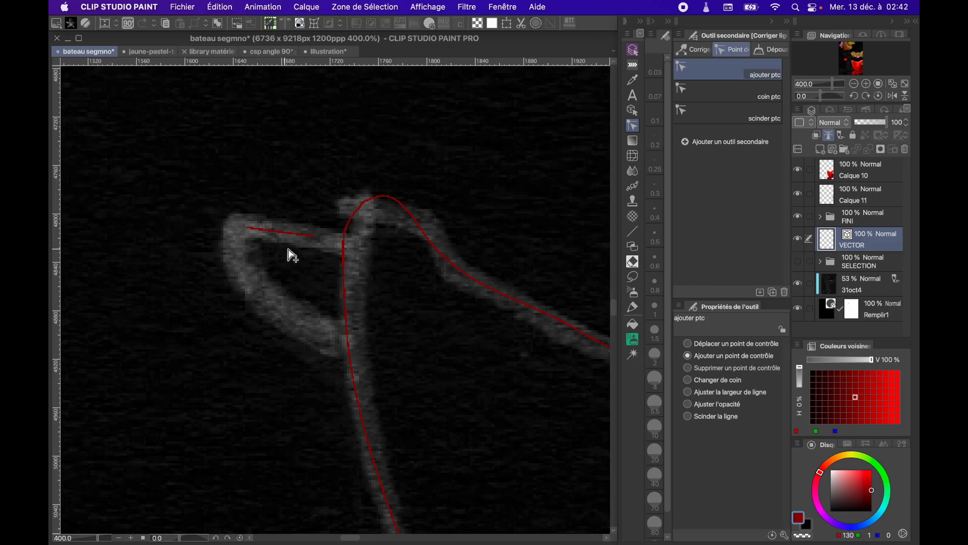
mouse_move(249, 228)
mouse_down()
mouse_move(310, 316)
mouse_move(346, 344)
mouse_up()
Curve the loop's line along the sketch with added control points and bring its upper end to the sail's edge line
drag(331, 289, 228, 251)
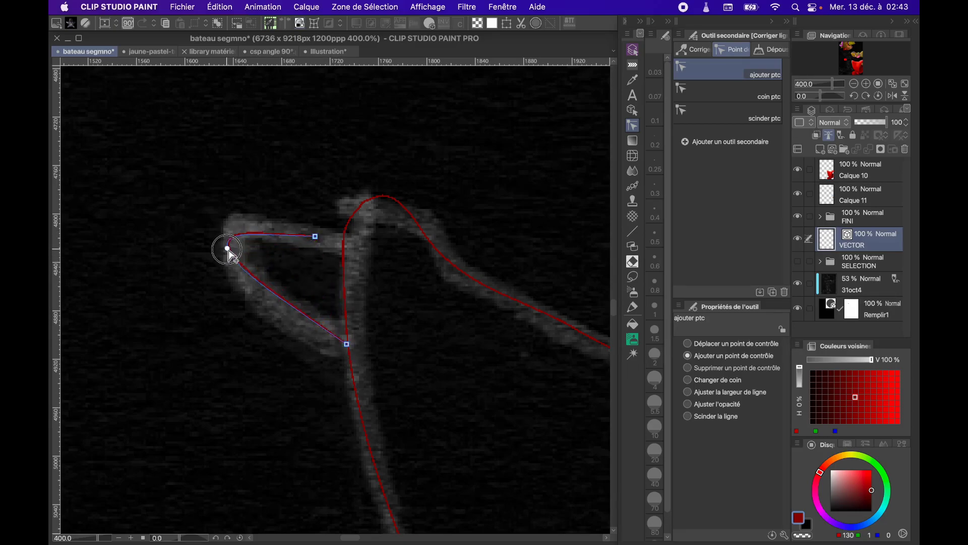
drag(316, 236, 339, 245)
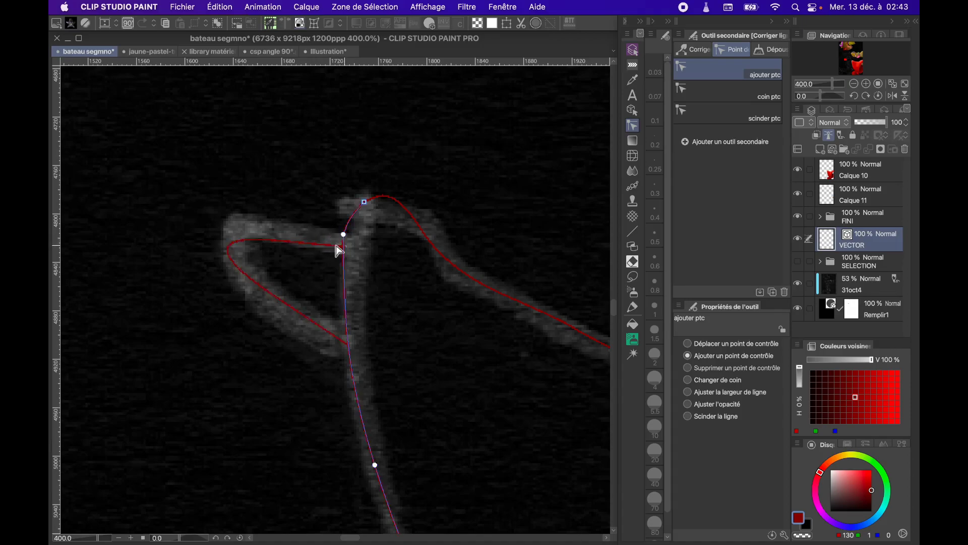
drag(273, 244, 264, 222)
drag(263, 280, 256, 302)
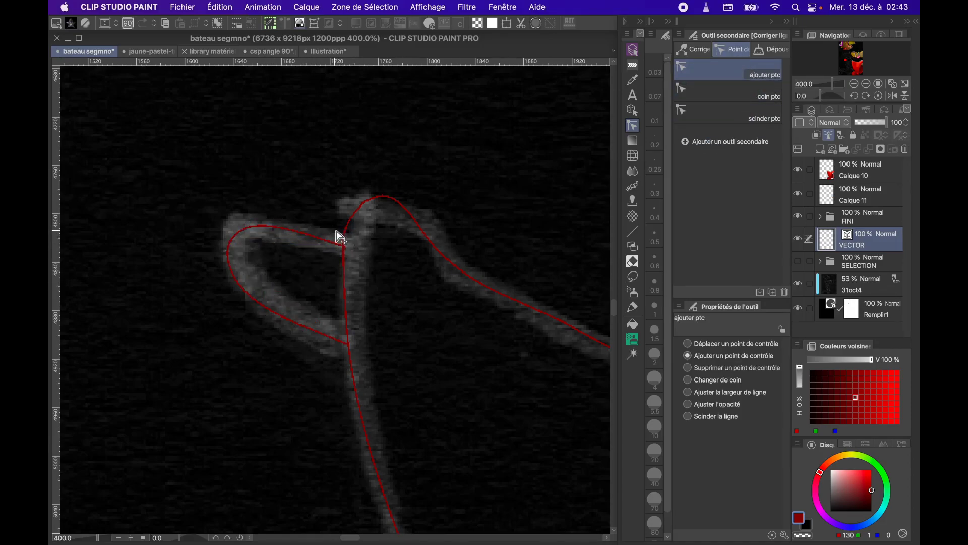
Trace the lower part of the mast's left edge with a short line stretched upward and downward along the sketch
scroll(348, 262, down, 3)
scroll(377, 290, up, 3)
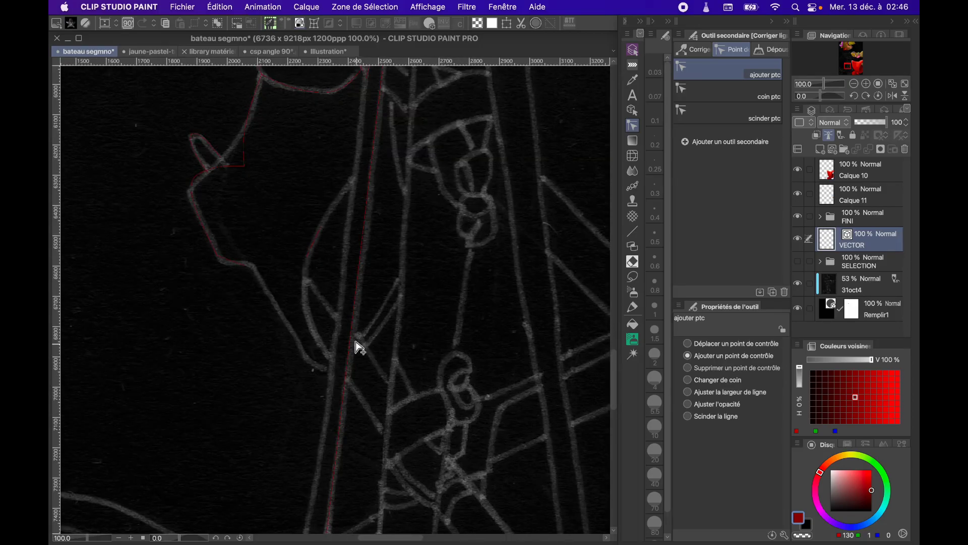
key(p)
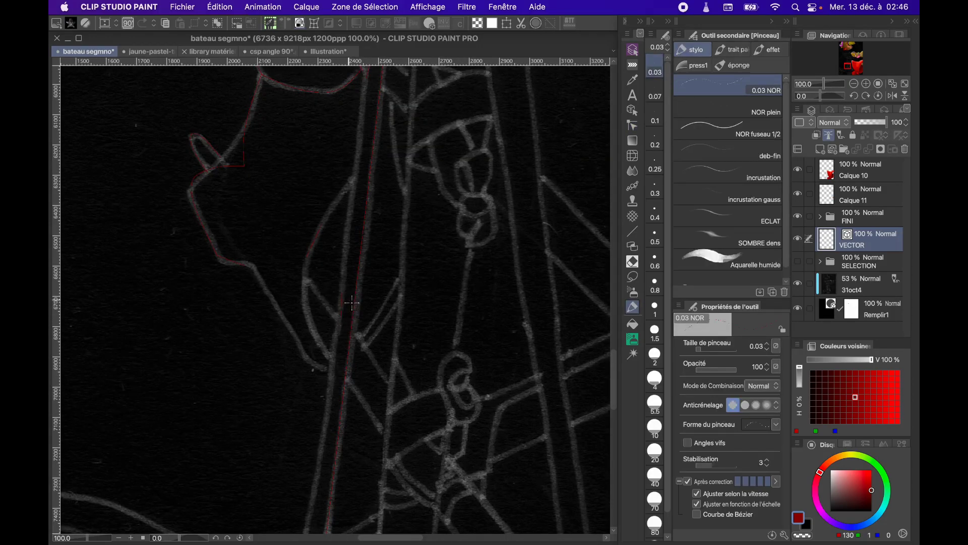
scroll(352, 302, up, 2)
key(y)
drag(346, 313, 368, 105)
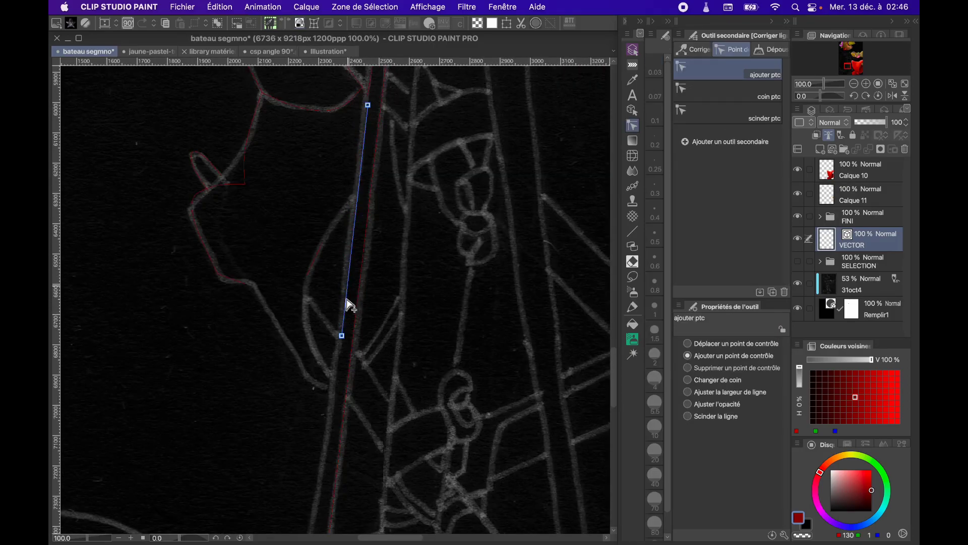
scroll(346, 378, down, 3)
scroll(337, 488, up, 2)
drag(345, 338, 333, 381)
scroll(372, 206, down, 1)
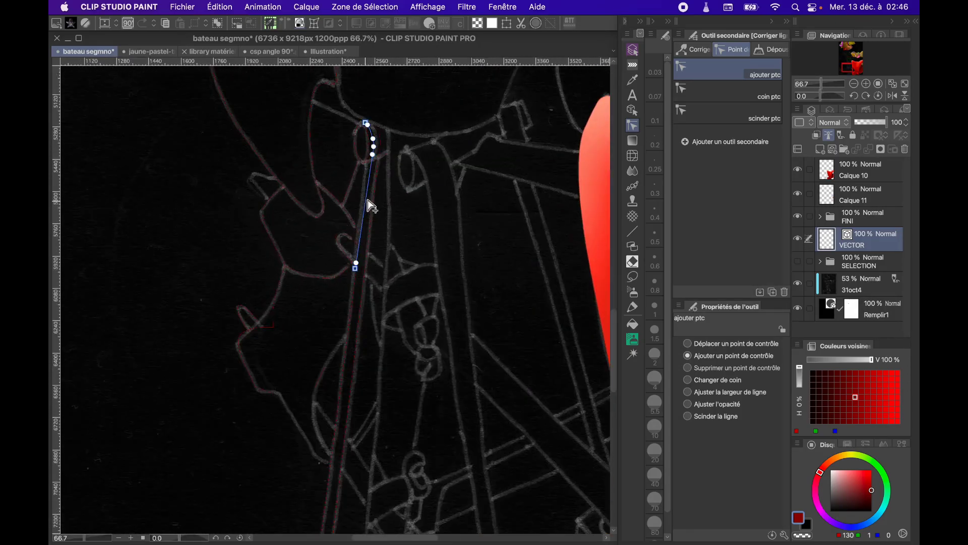
Stretch the upper short diagonal line beside the mast from the mast's right edge to the neighbouring rope
scroll(372, 205, up, 2)
scroll(365, 248, up, 2)
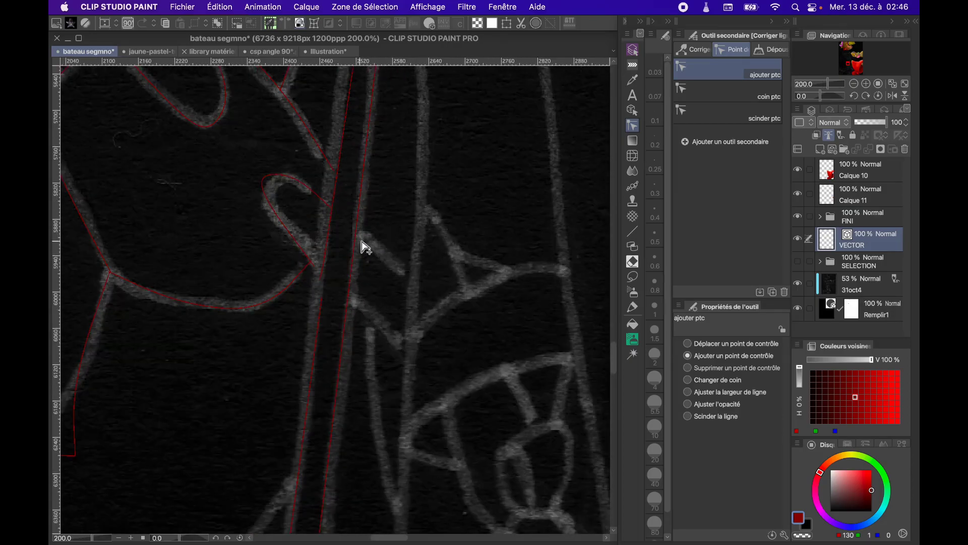
scroll(363, 243, up, 2)
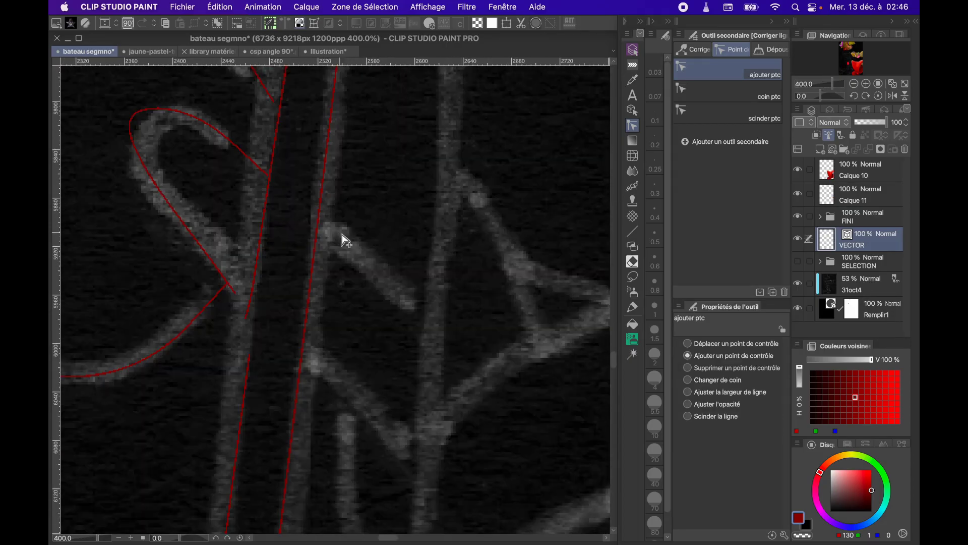
drag(346, 237, 380, 277)
drag(347, 238, 316, 224)
drag(381, 277, 428, 308)
Draw the lower diagonal line from the mast's right edge and stretch its end toward the neighbouring rope
key(p)
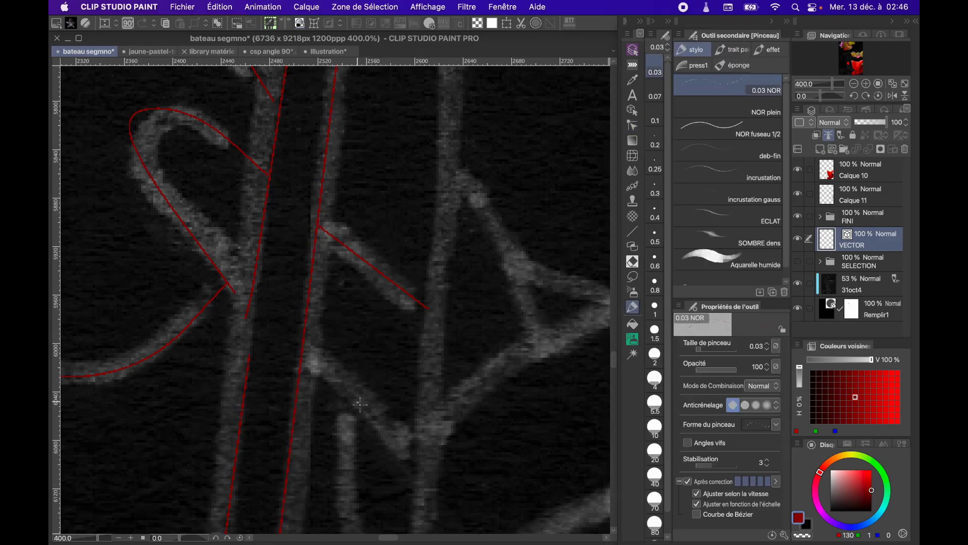
mouse_move(357, 399)
mouse_down()
mouse_move(364, 406)
mouse_move(302, 348)
mouse_up()
key(y)
drag(366, 409, 416, 437)
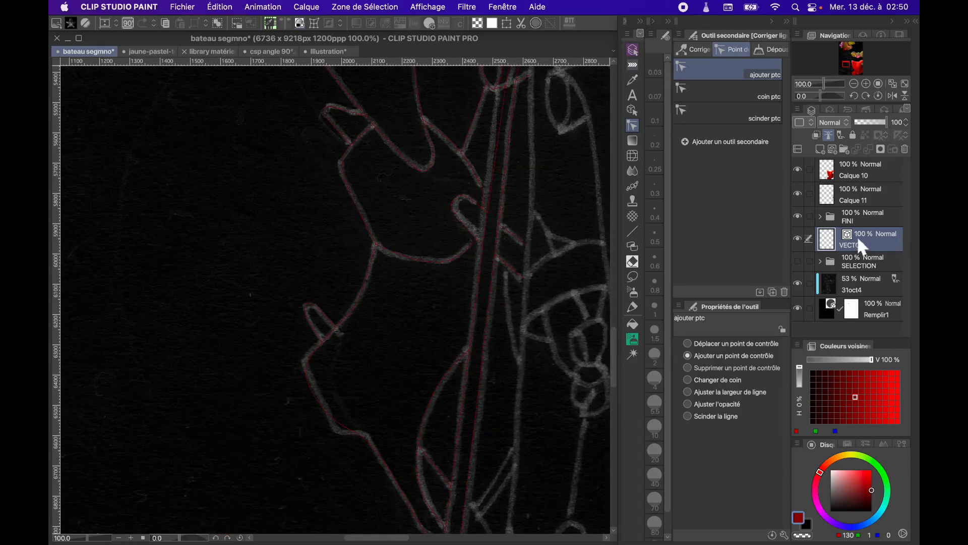
Create a raster layer above VECTOR, check that VECTOR is the reference layer, and make the new layer active
click(821, 148)
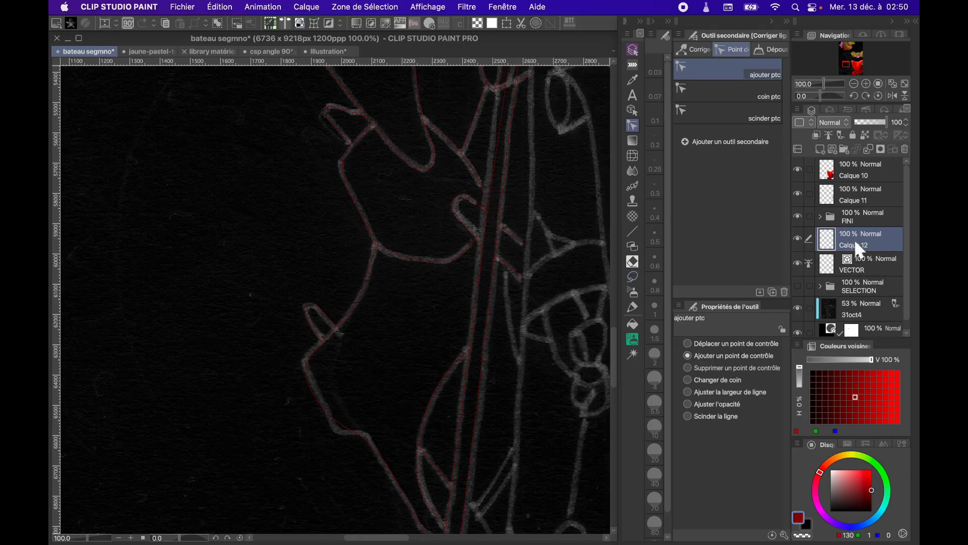
click(631, 354)
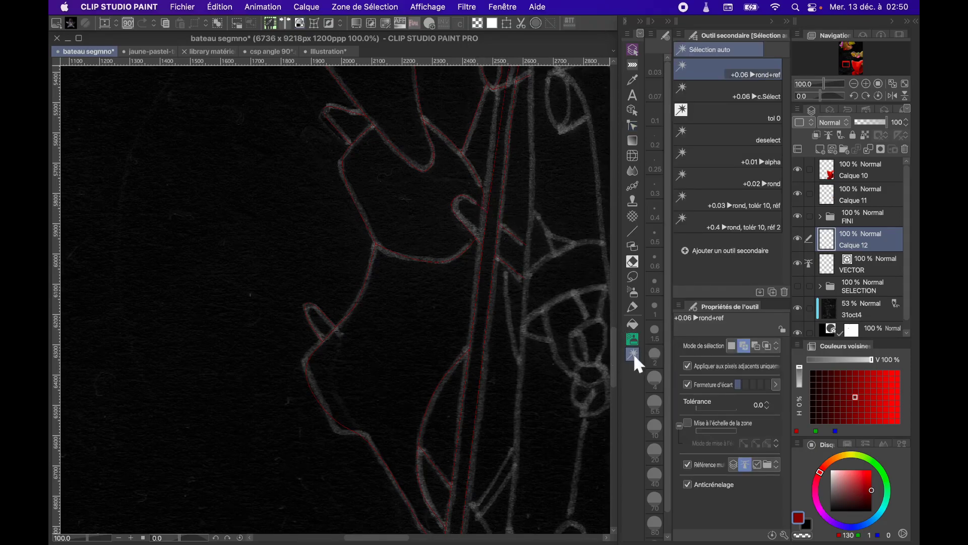
click(865, 261)
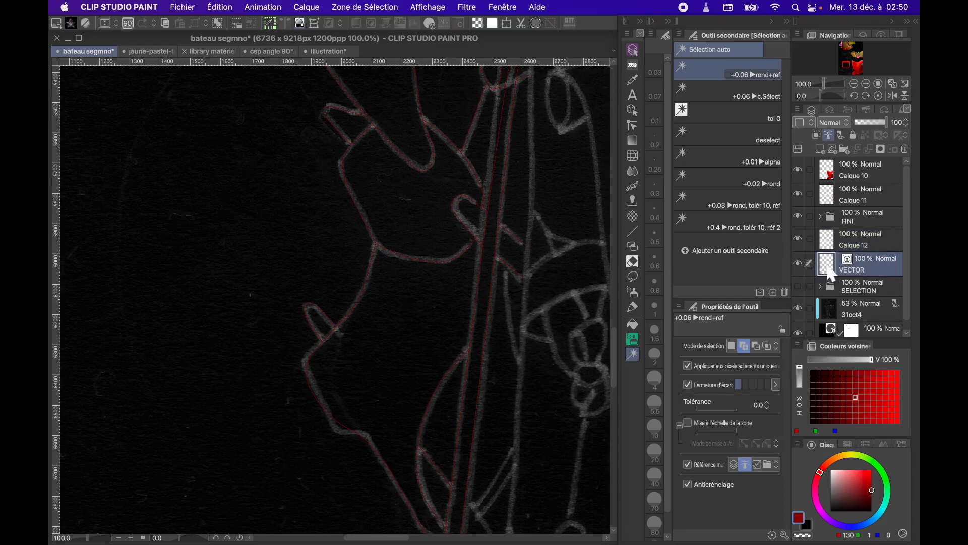
click(830, 137)
click(864, 235)
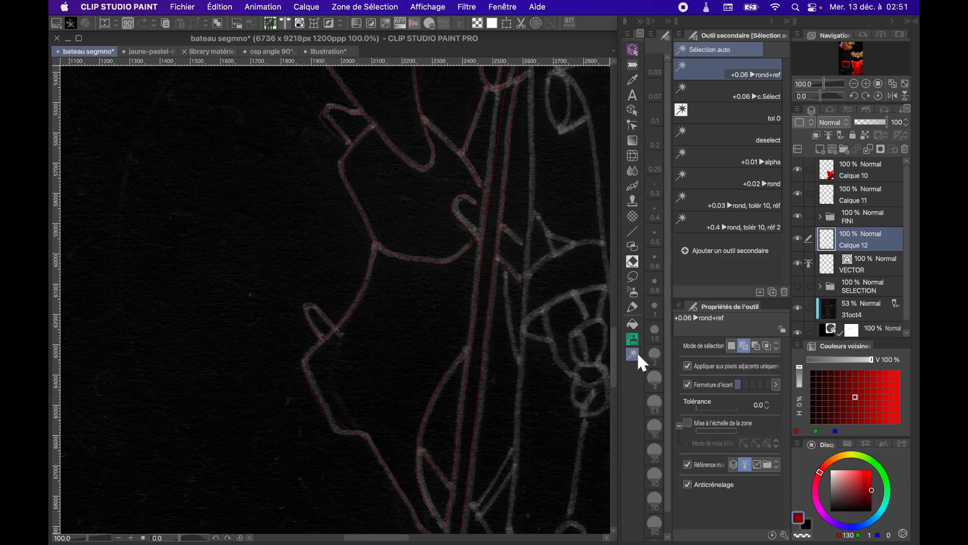
Select the middle sail's area with the +0.06 rond+ref auto selection and undo the extra selection at the small loop below
click(414, 200)
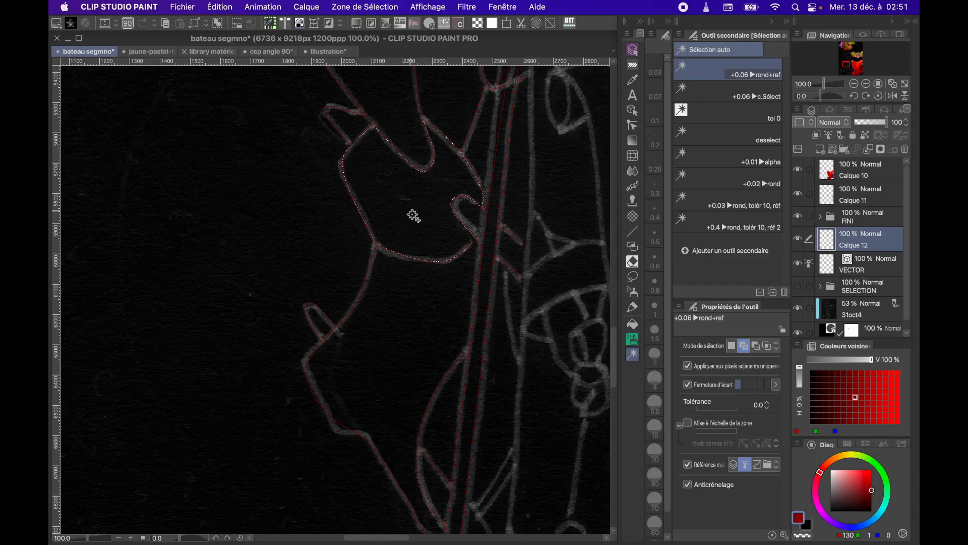
scroll(415, 172, up, 1)
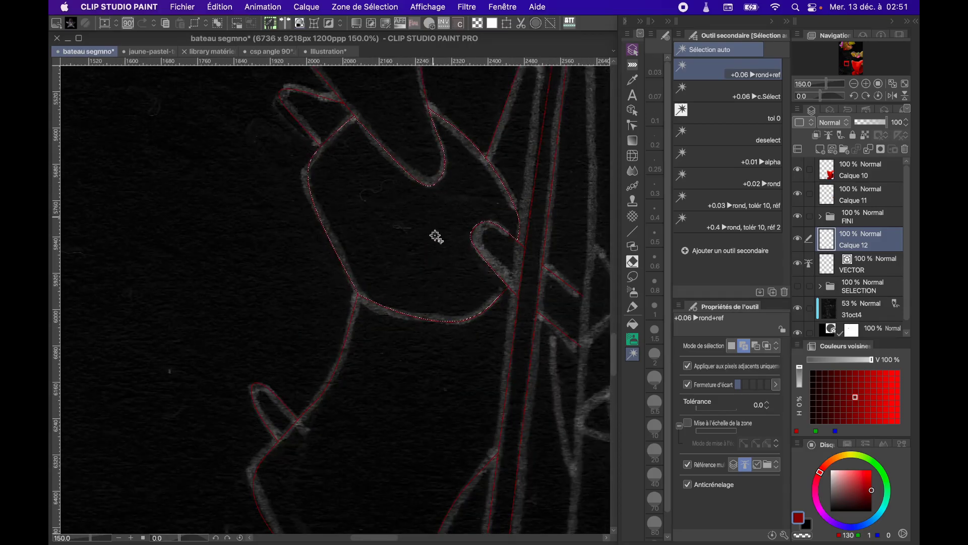
click(279, 411)
key(super+z)
Soften the border of the sail selection with a blur zone of 0.15 mm
scroll(435, 326, up, 5)
scroll(510, 164, up, 2)
scroll(506, 167, down, 2)
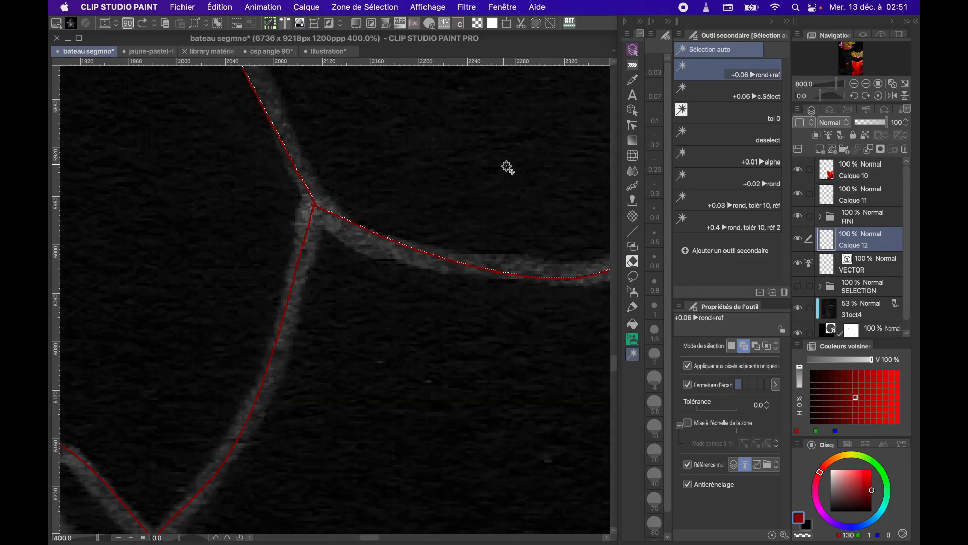
click(570, 23)
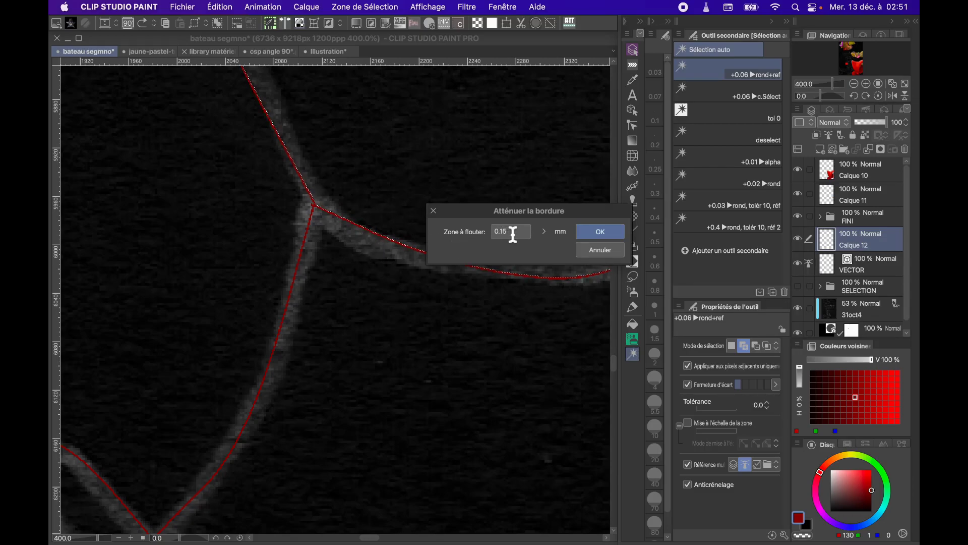
click(611, 236)
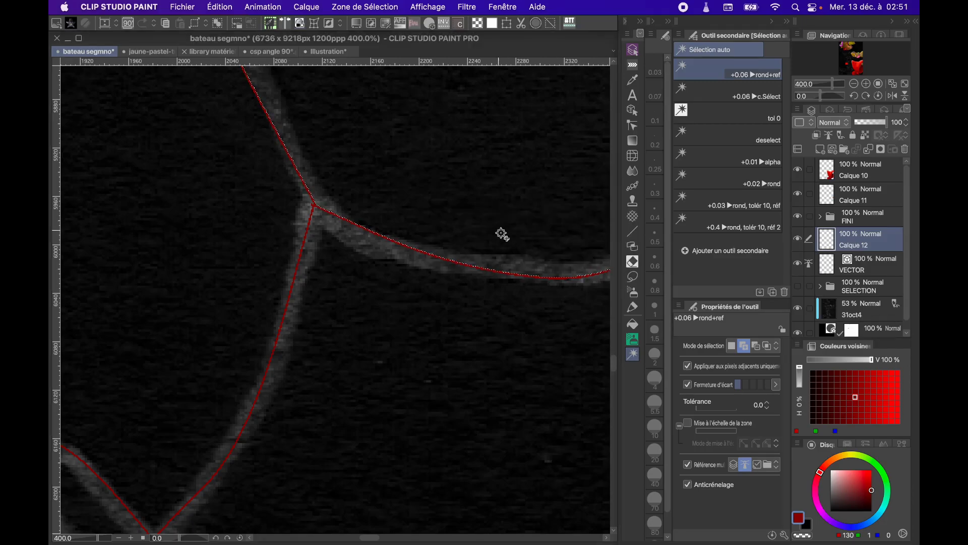
Fill the selected sail area with dark red using the remplir +0.1 + c.sélect tool and inspect the fill's edge
click(633, 323)
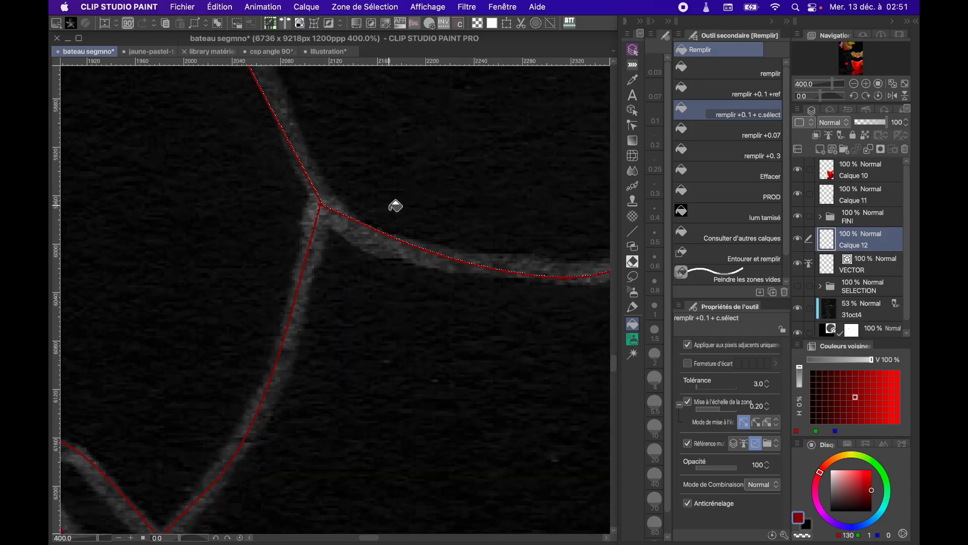
scroll(396, 206, up, 2)
click(395, 205)
scroll(372, 216, up, 4)
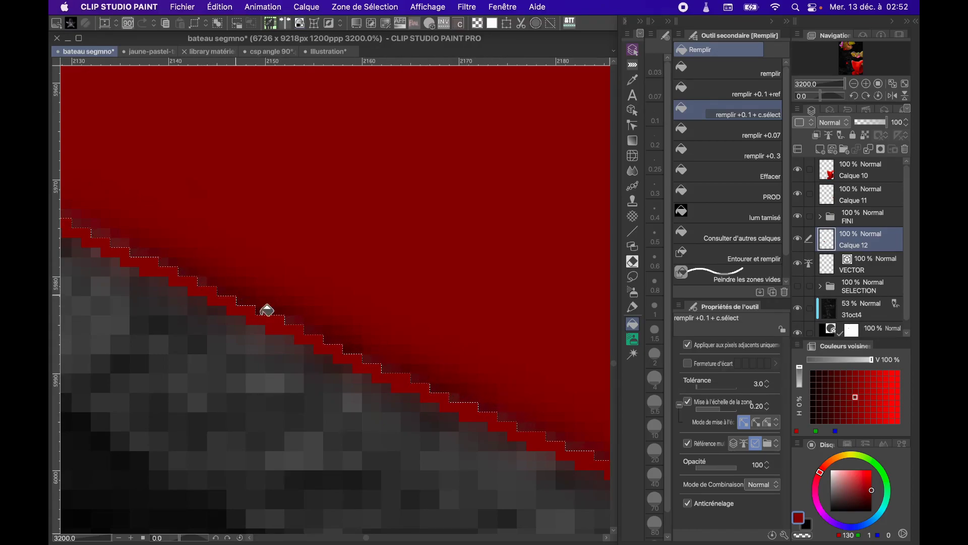
scroll(435, 313, down, 2)
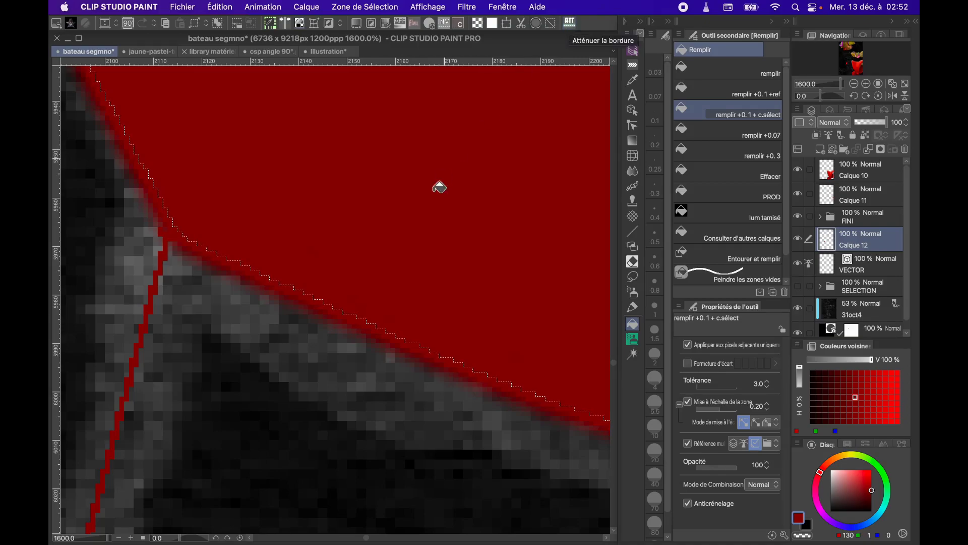
Undo the sail's fill and try refilling it twice with area scaling turned off for comparison
click(688, 402)
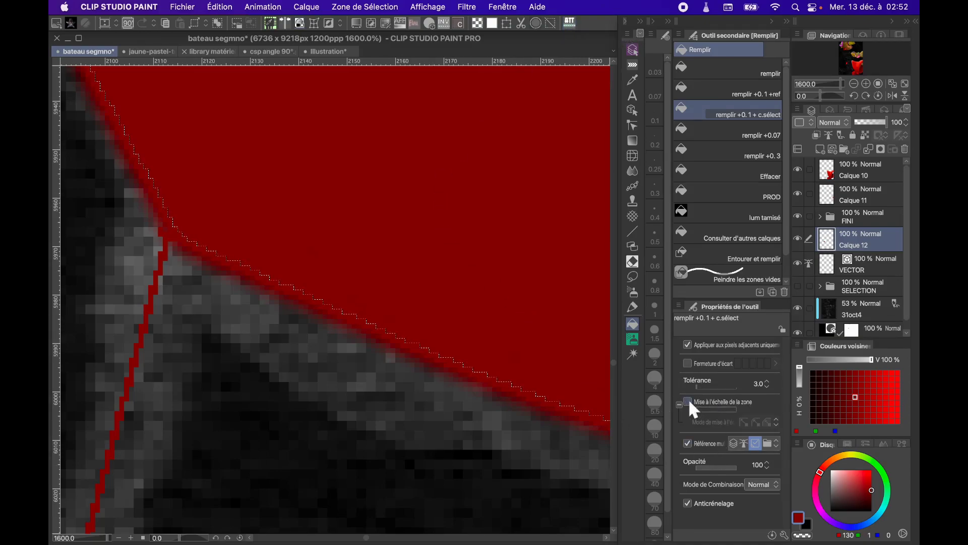
key(super+z)
click(401, 255)
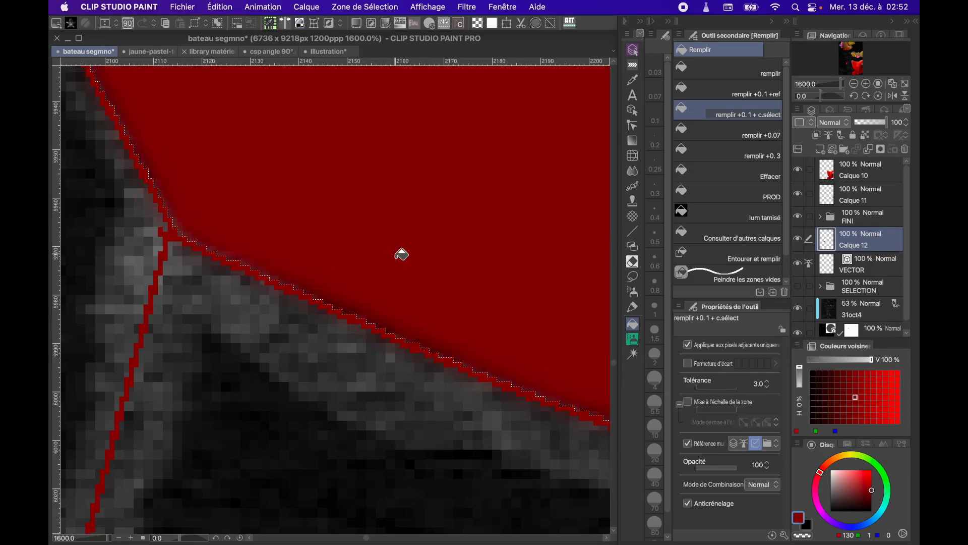
click(402, 255)
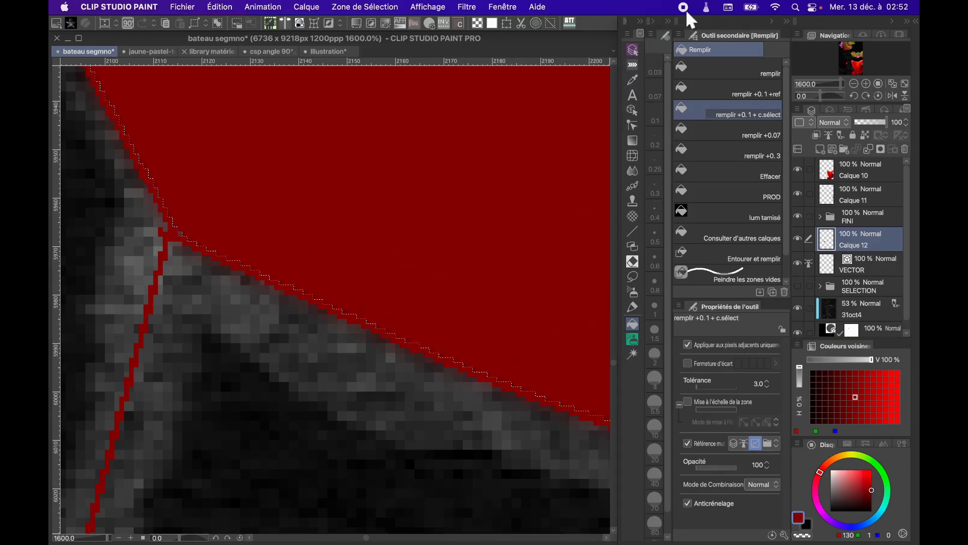
Undo the comparison fills, turn area scaling back on at 0.20 and refill the selected sail with dark red
click(688, 402)
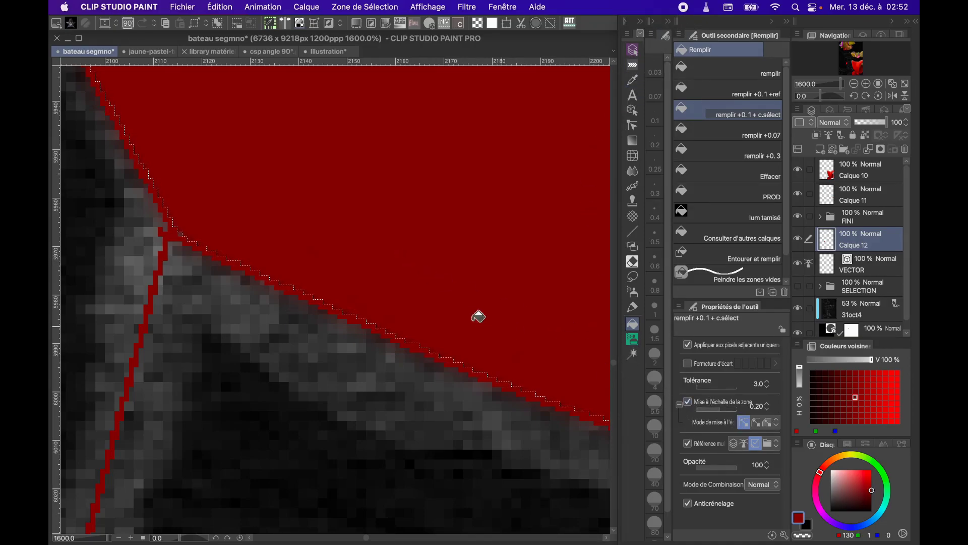
key(super+z)
key(super+z)
key(super+z)
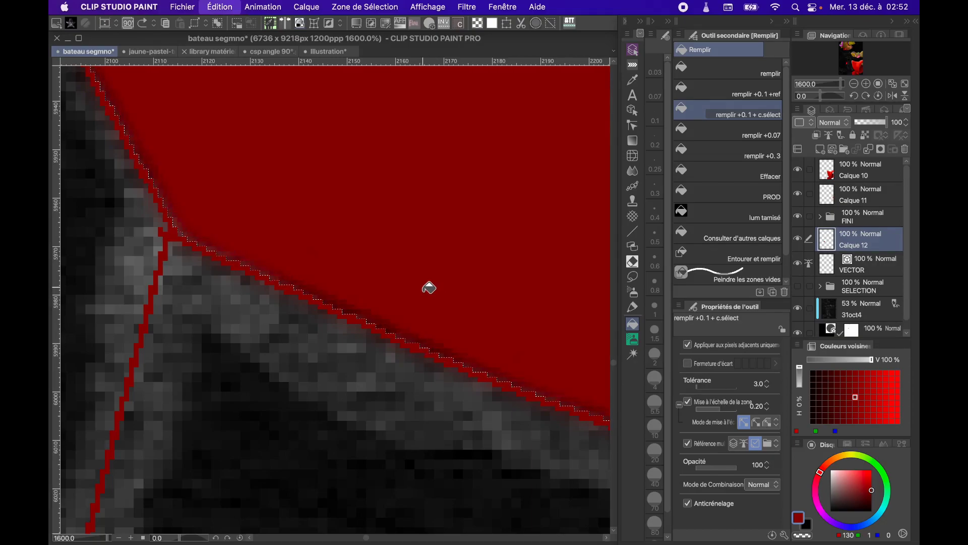
key(super+z)
click(428, 286)
click(429, 282)
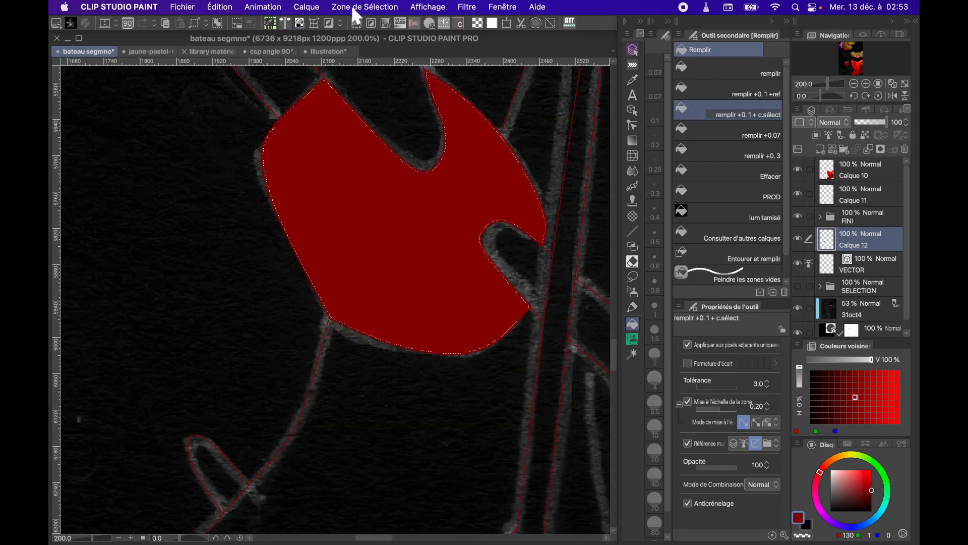
Locate the Atténuer la bordure command among the selection commands and in the command bar settings' Zone de Sélection list
click(353, 7)
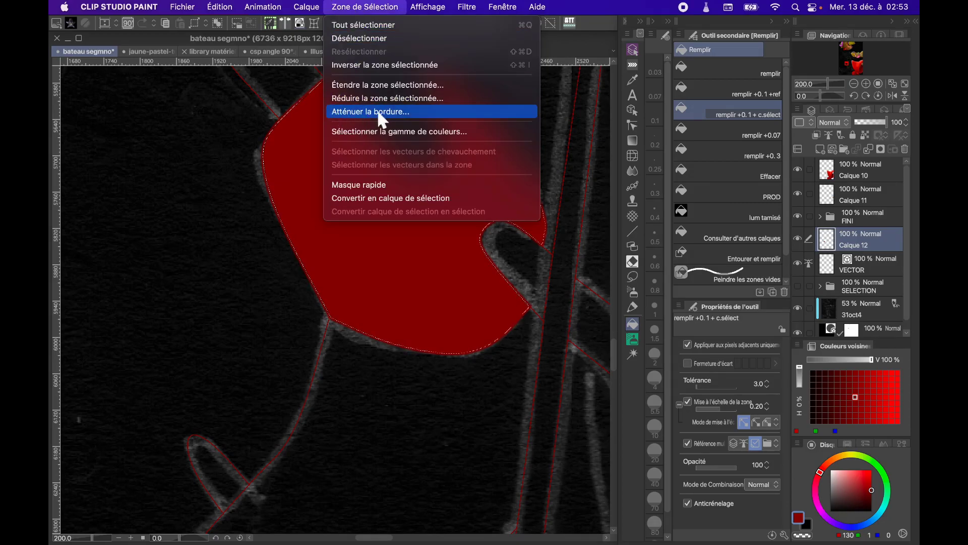
click(361, 9)
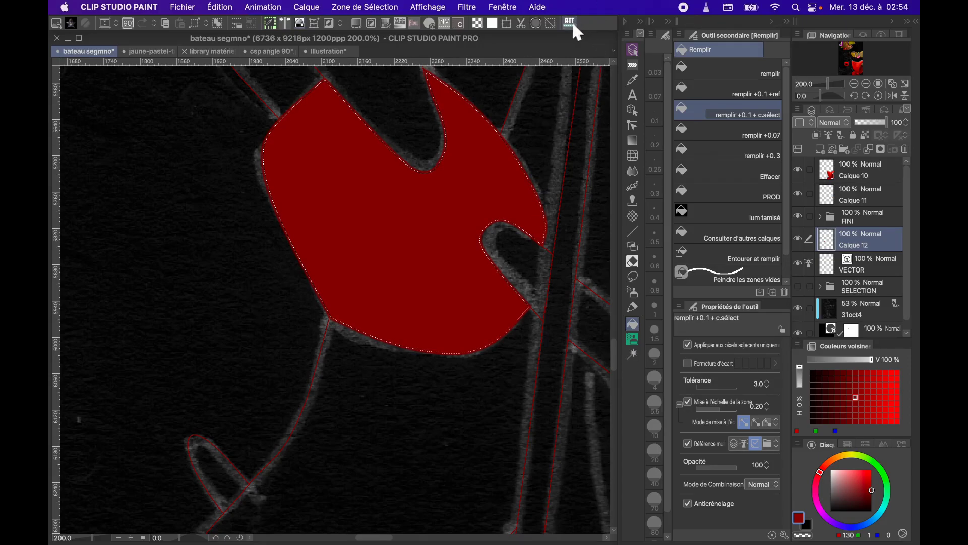
right_click(594, 20)
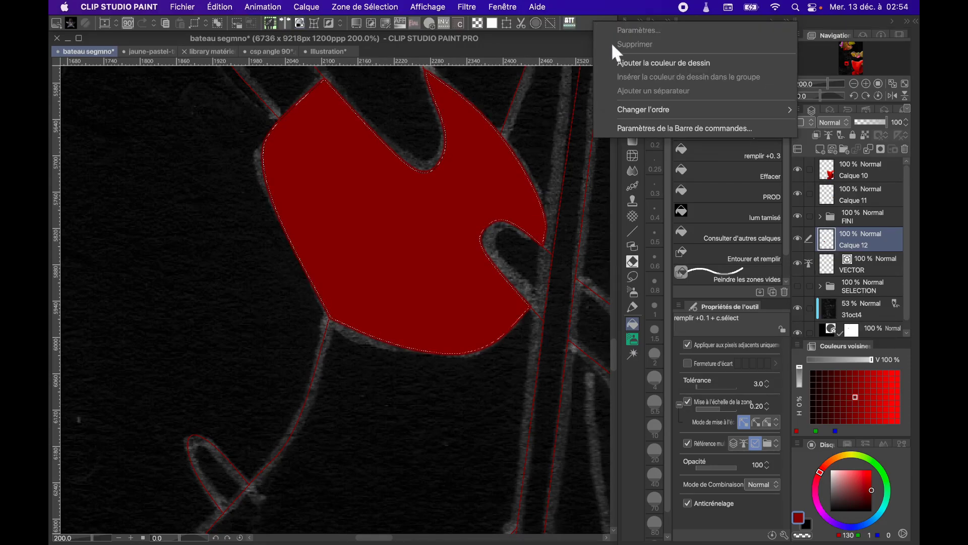
click(654, 129)
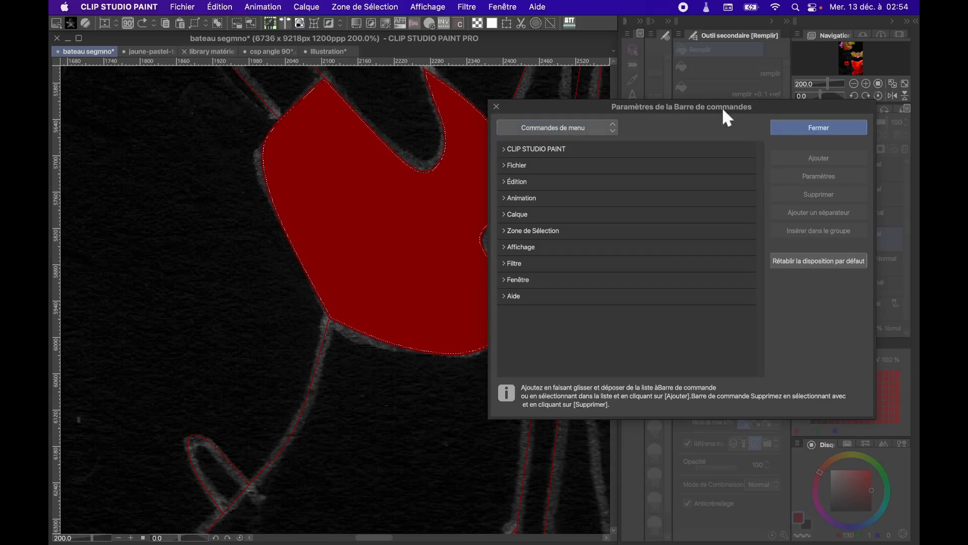
click(503, 230)
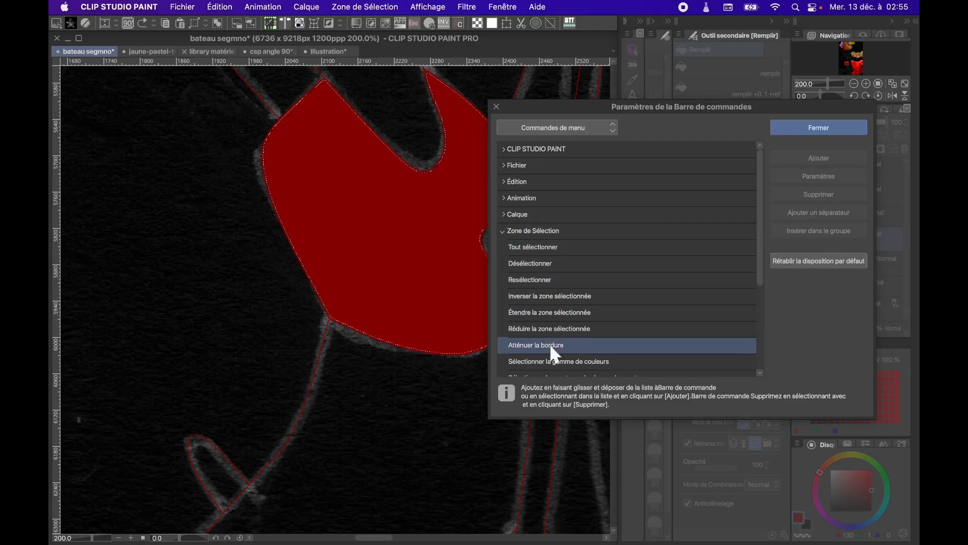
click(585, 344)
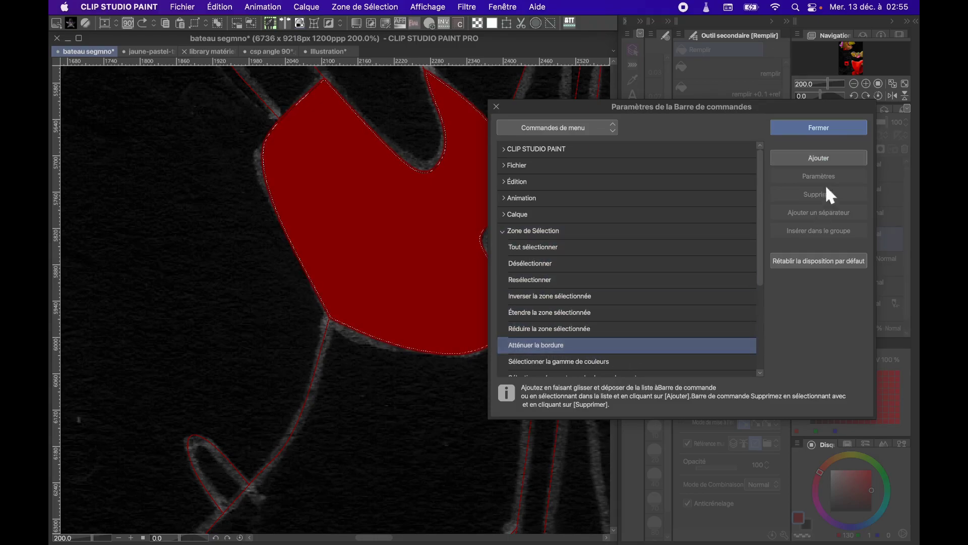
click(817, 124)
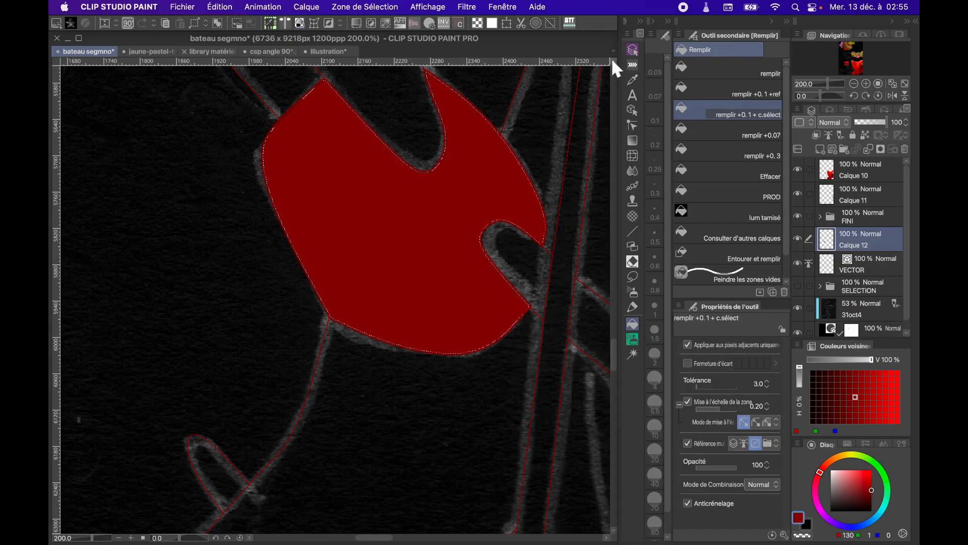
View the icon settings of the Atténuer la bordure shortcut in the command bar and cancel them
right_click(571, 21)
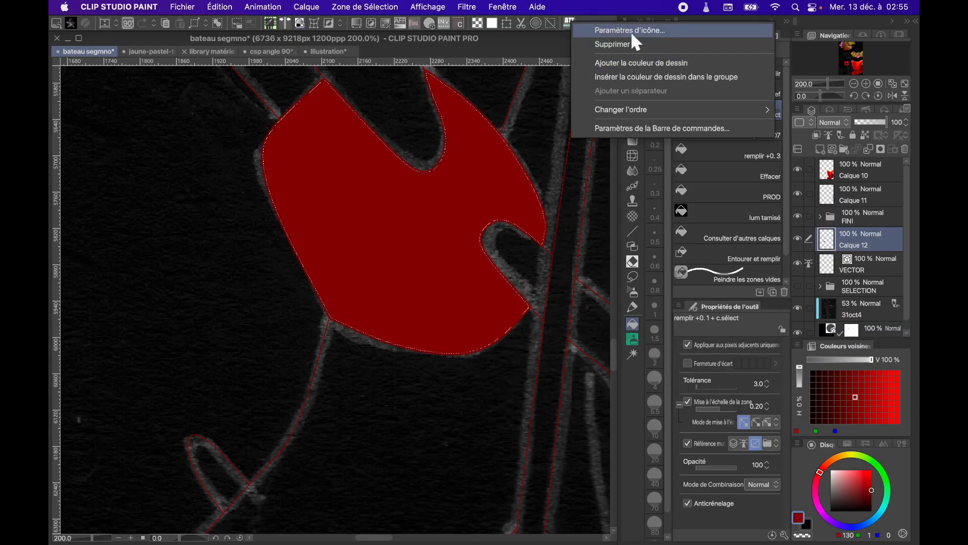
click(666, 40)
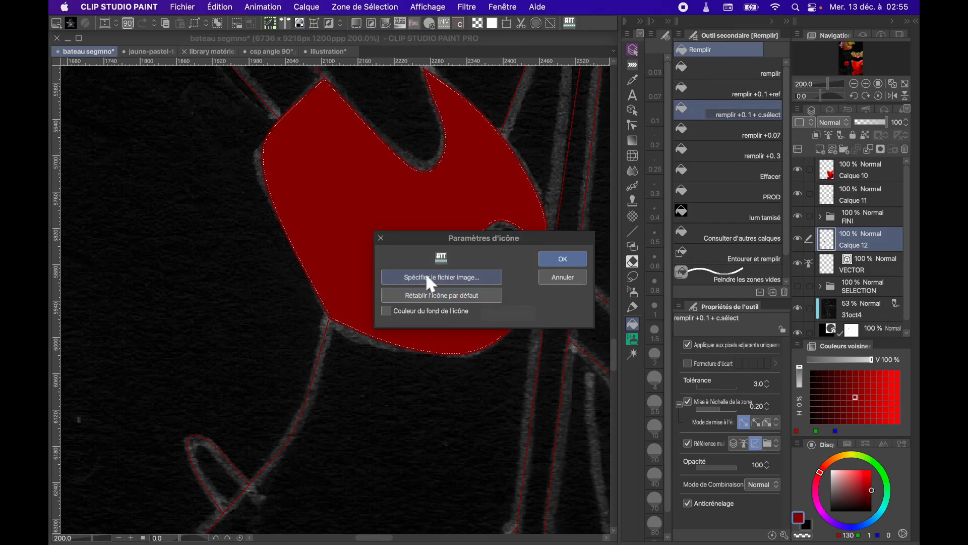
click(563, 277)
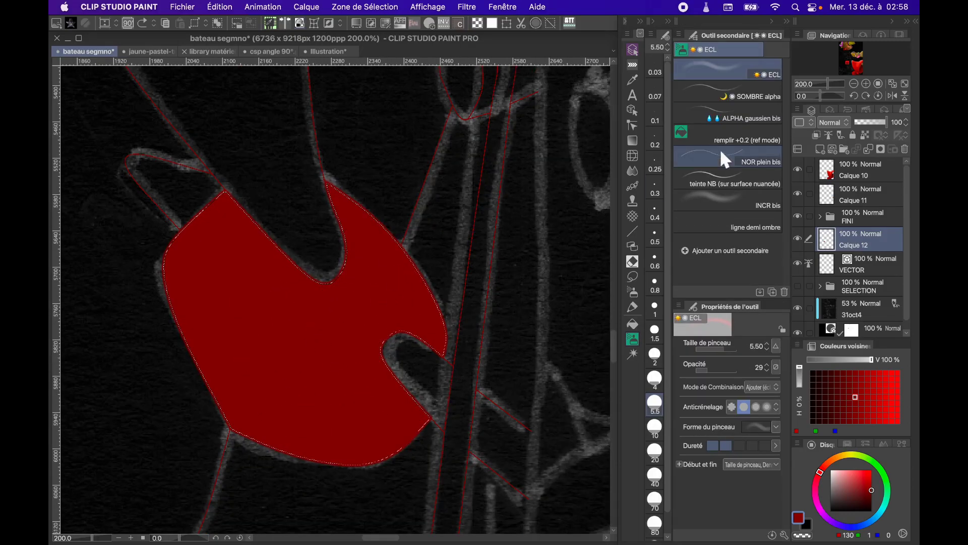
Darken the sail's lower part with the SOMBRE alpha brush and add a highlight on its left side with the ECL brush, both at size 5.5
click(727, 93)
click(655, 403)
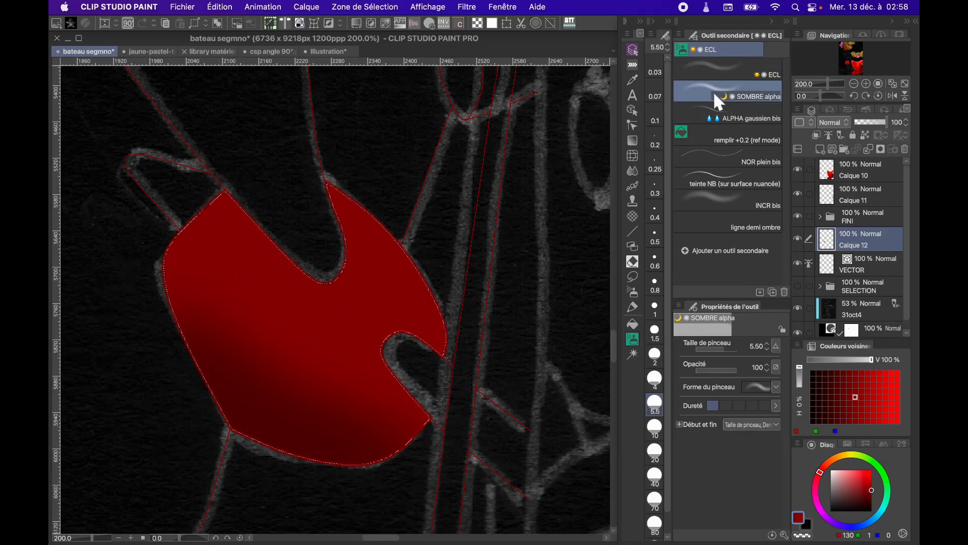
click(730, 69)
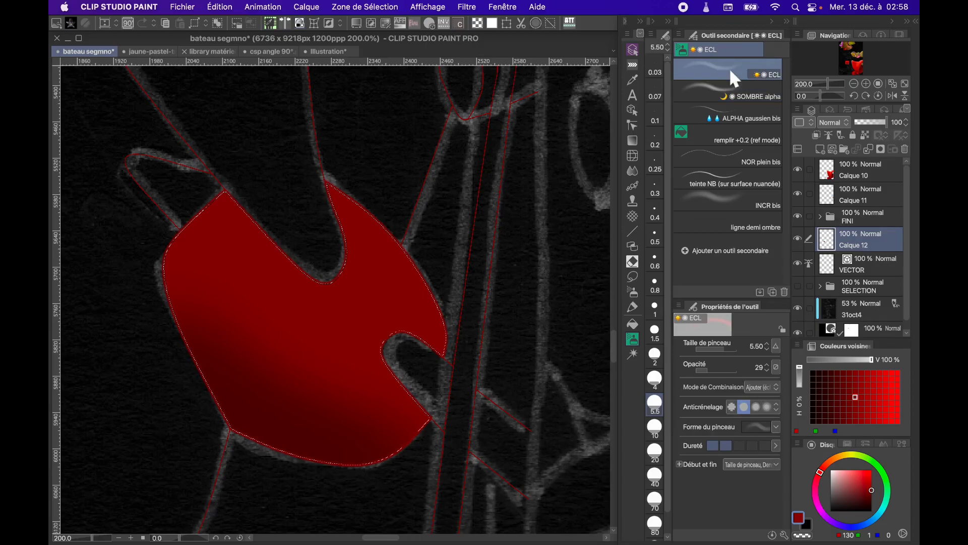
click(655, 355)
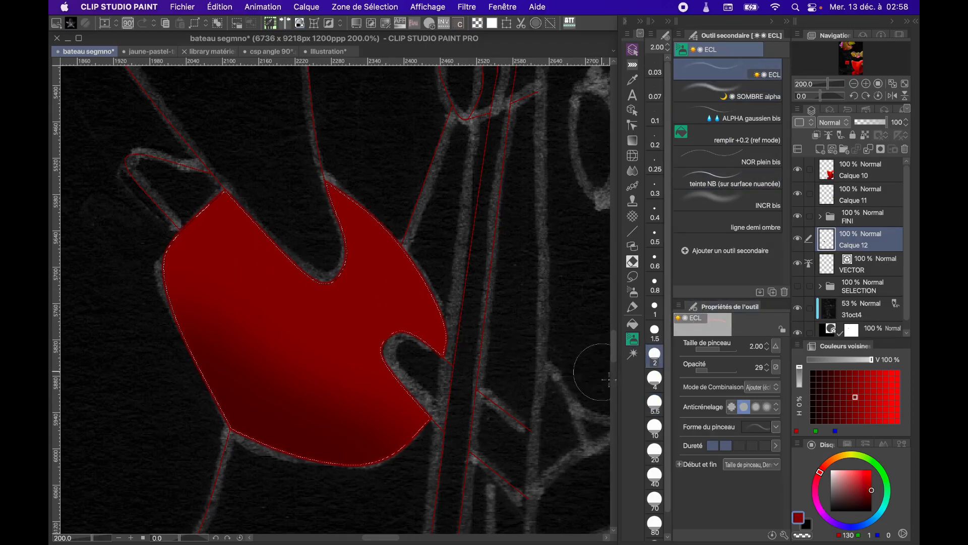
click(655, 404)
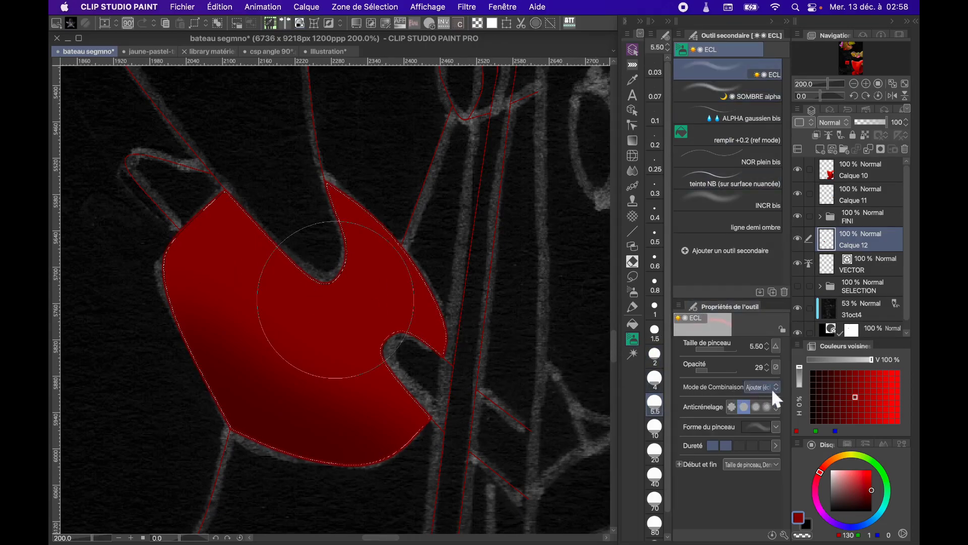
drag(221, 343, 206, 305)
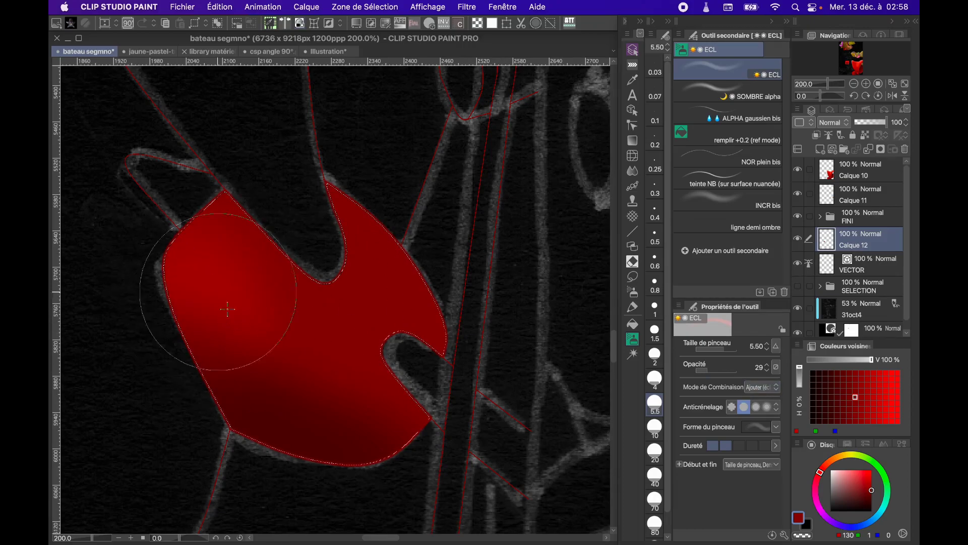
drag(242, 350, 243, 249)
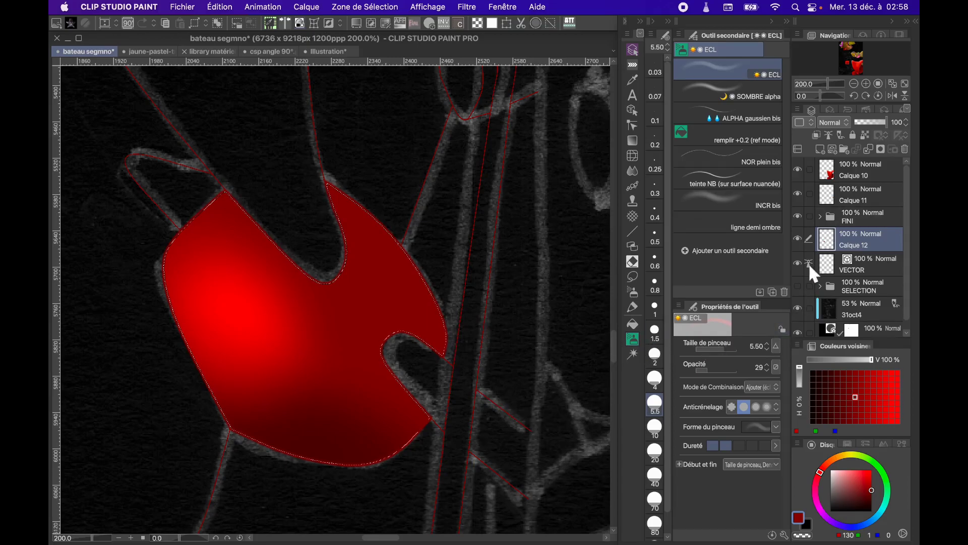
Inspect the sail's edges with the VECTOR layer hidden and make the layer visible again
scroll(450, 350, up, 5)
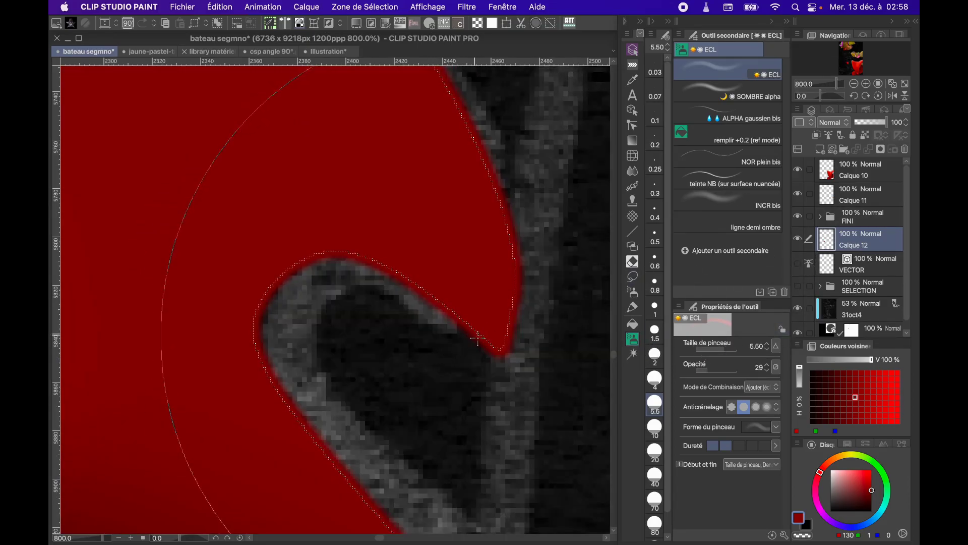
scroll(389, 276, down, 5)
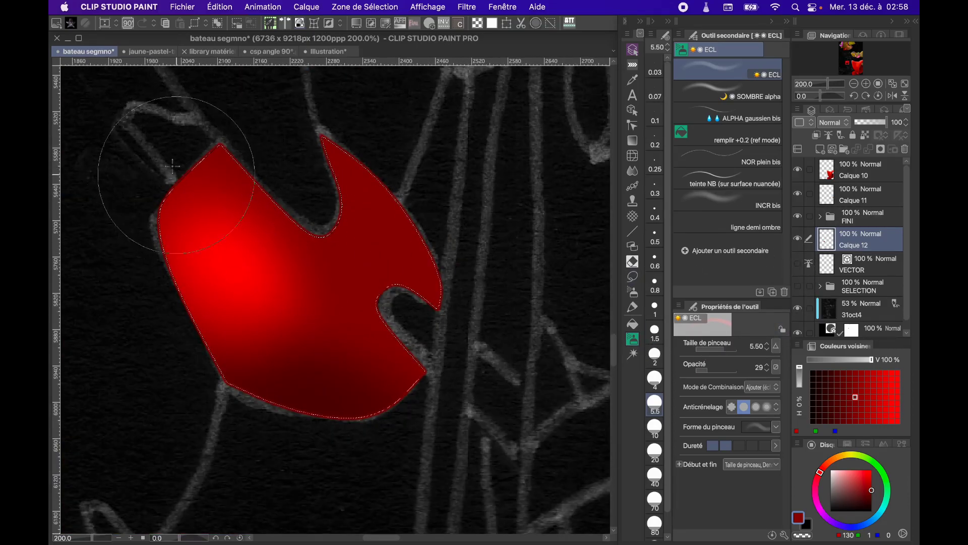
click(797, 262)
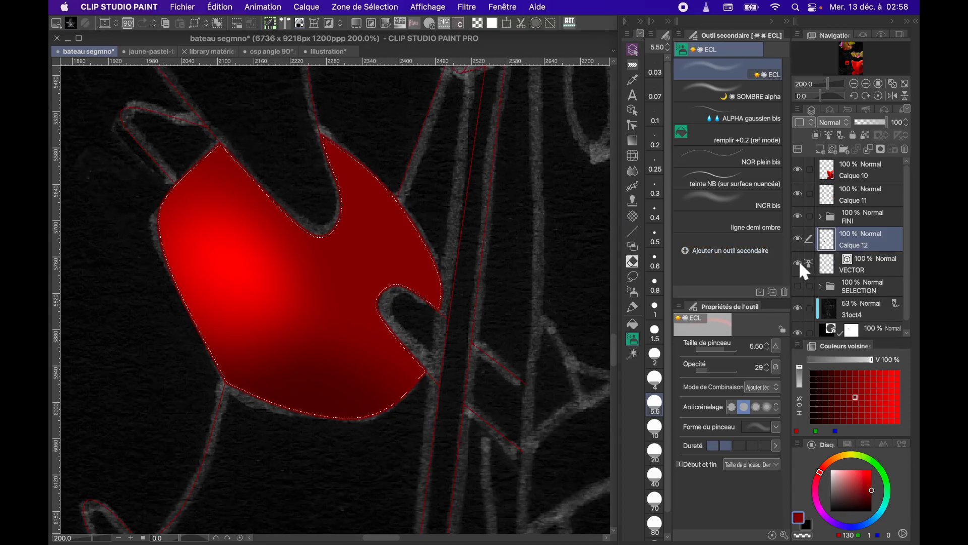
Review the 0.03 NOR pen, the ajouter ptc control point tool, the shortcut settings entry and the border softening command
click(630, 304)
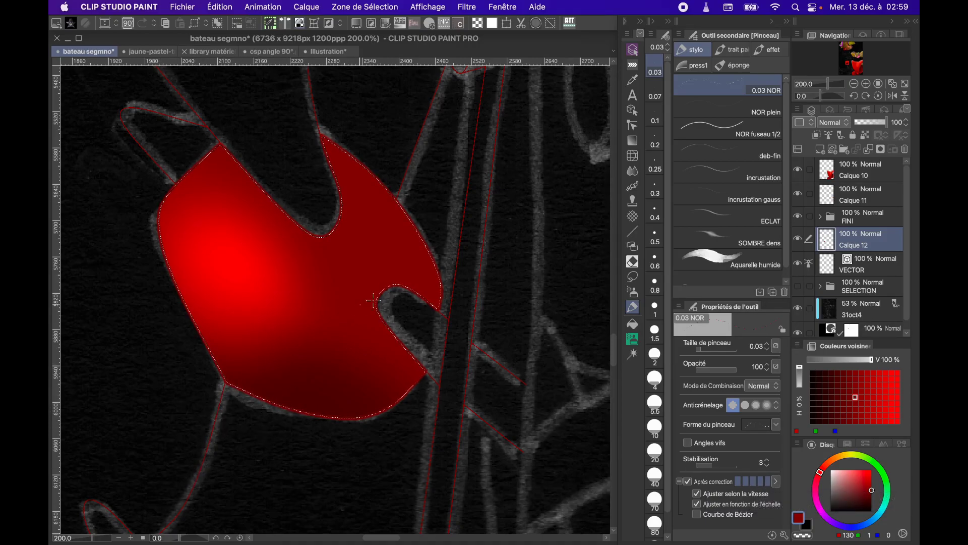
click(630, 126)
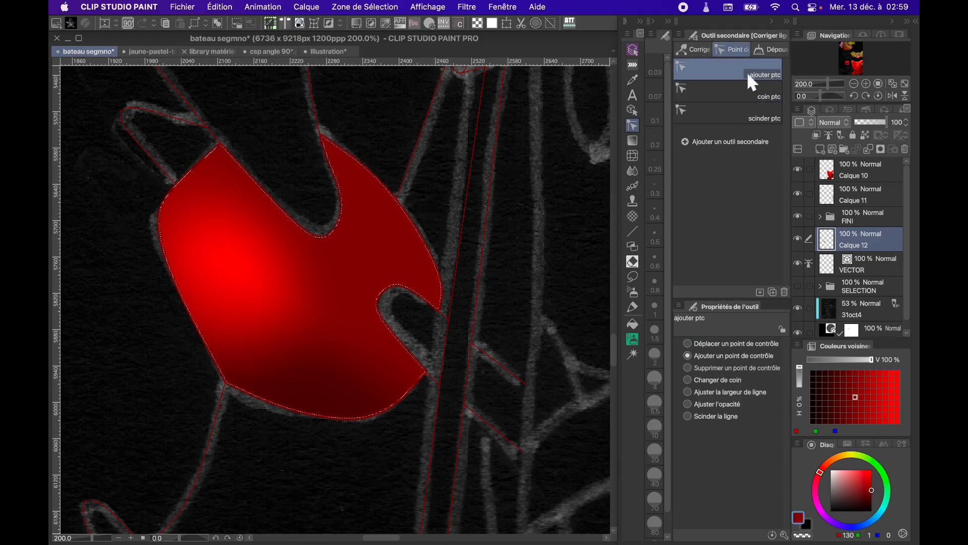
click(116, 8)
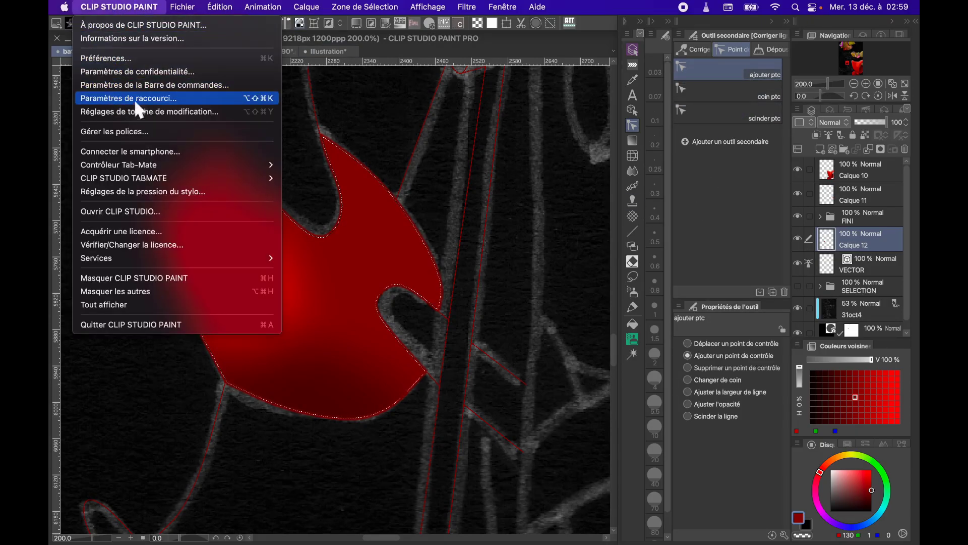
click(130, 8)
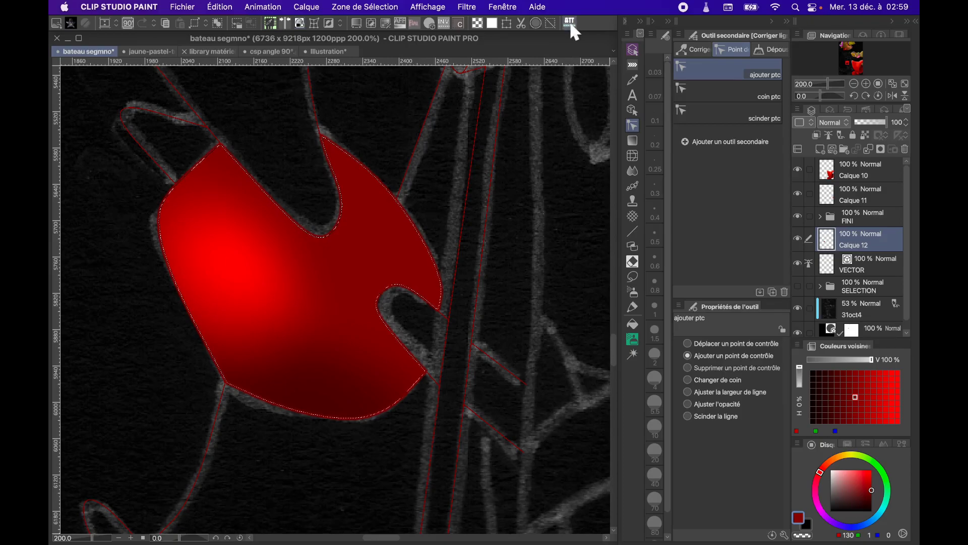
click(365, 8)
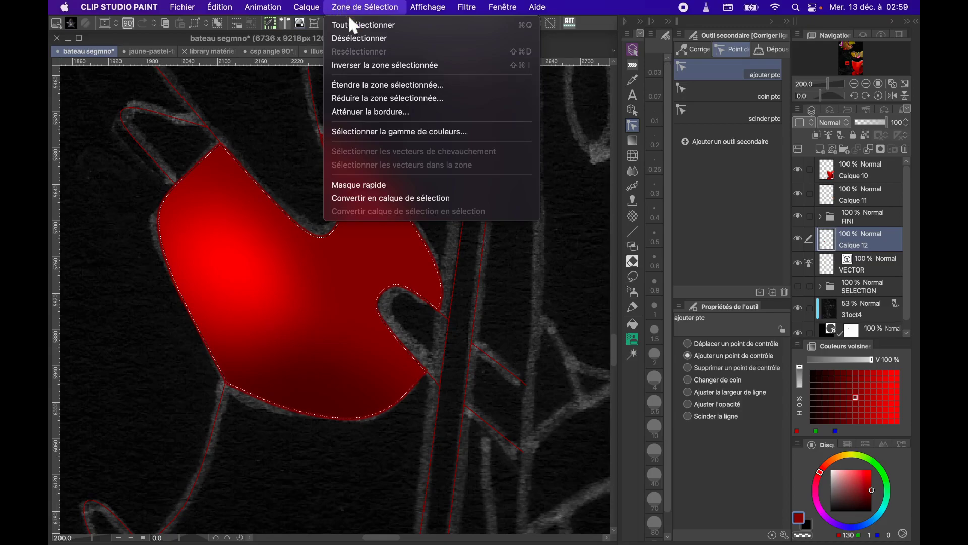
click(353, 7)
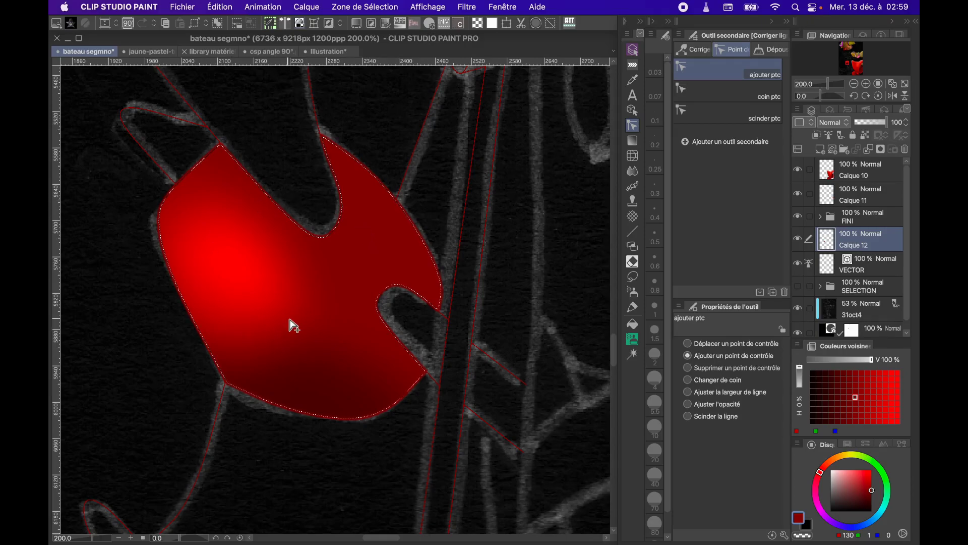
Review the VECTOR and Calque 12 layers by activating each, and bring up the remplir +0.1 + c.sélect fill tool
scroll(294, 325, down, 5)
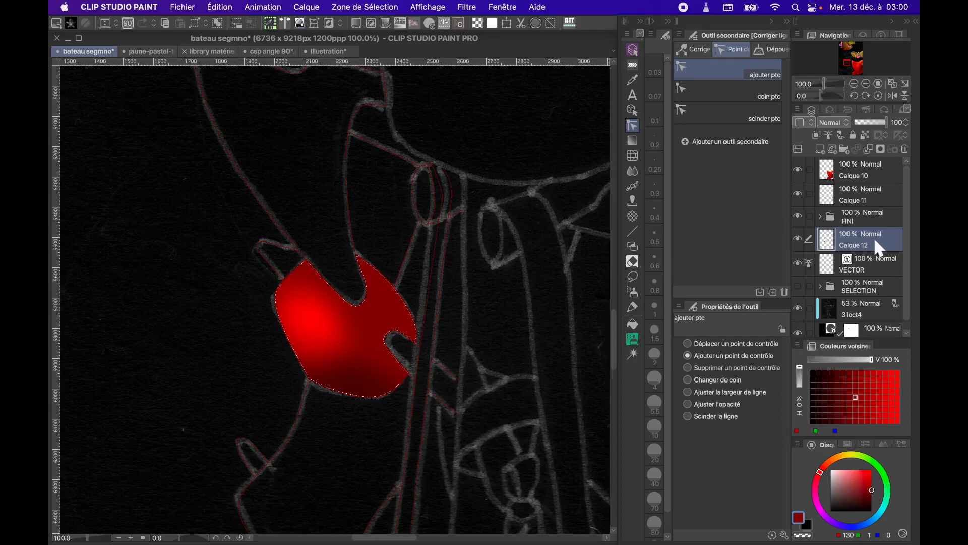
click(879, 266)
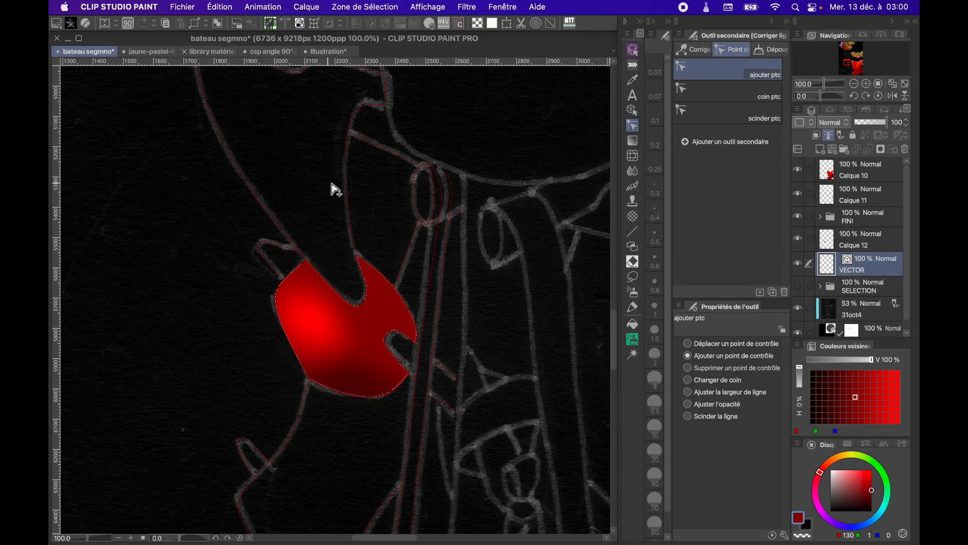
click(862, 233)
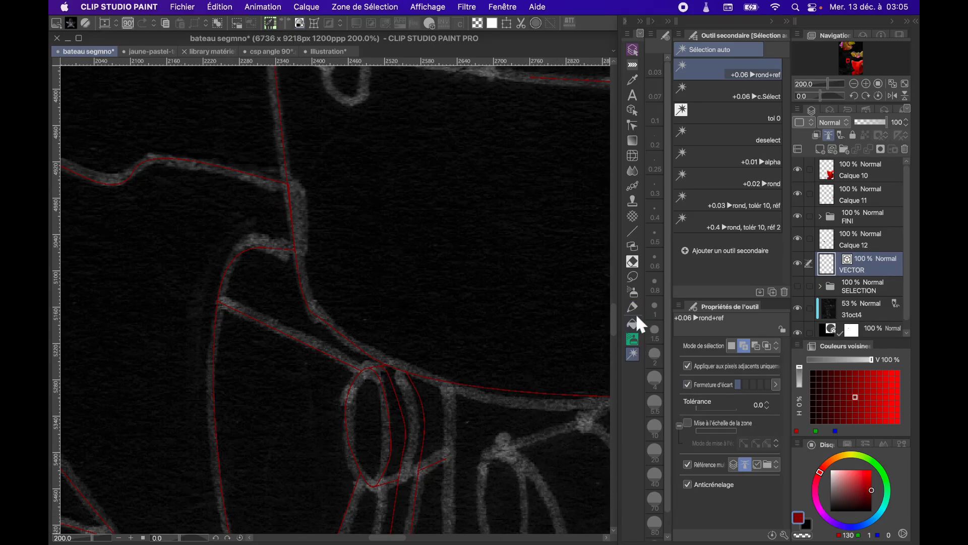
click(633, 323)
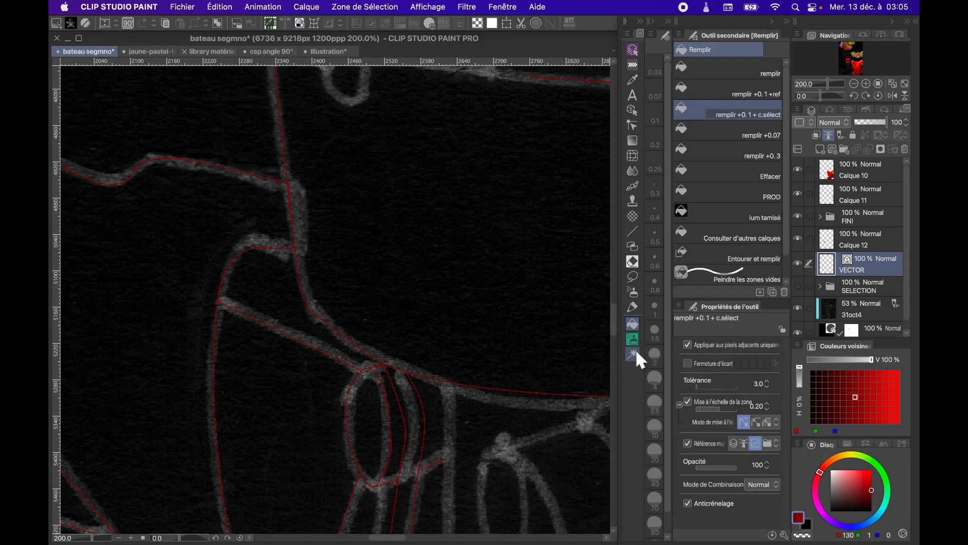
Try a test stroke beside the mast using the 0.03 NOR pen with anti-aliasing set to Aucun, and undo it
click(635, 350)
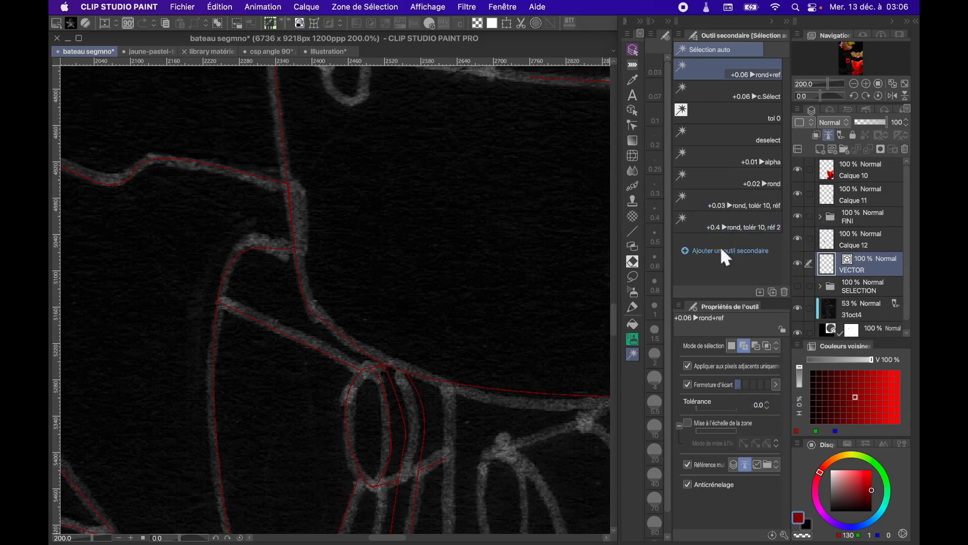
key(super+plus)
key(super+plus)
key(super+plus)
key(p)
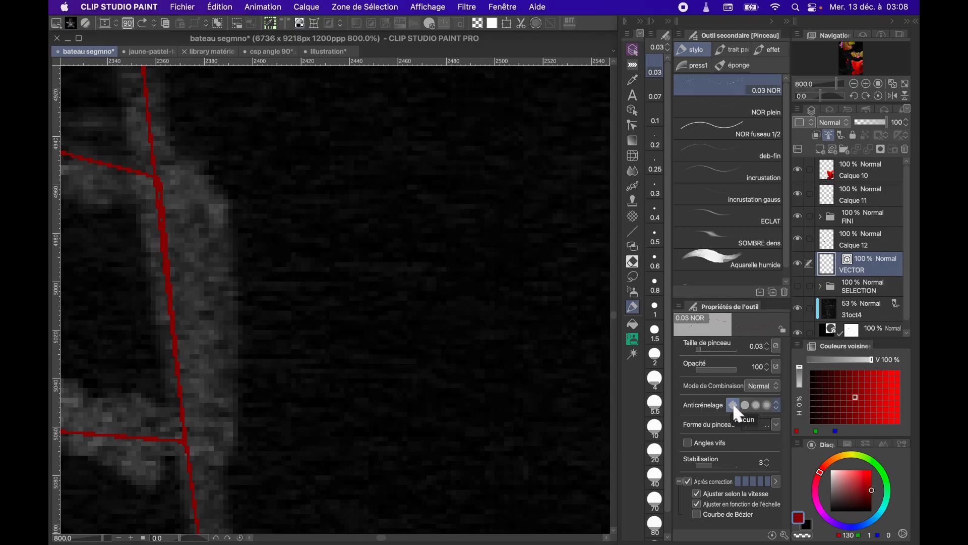
mouse_move(357, 353)
mouse_down()
mouse_move(327, 149)
mouse_move(445, 349)
mouse_up()
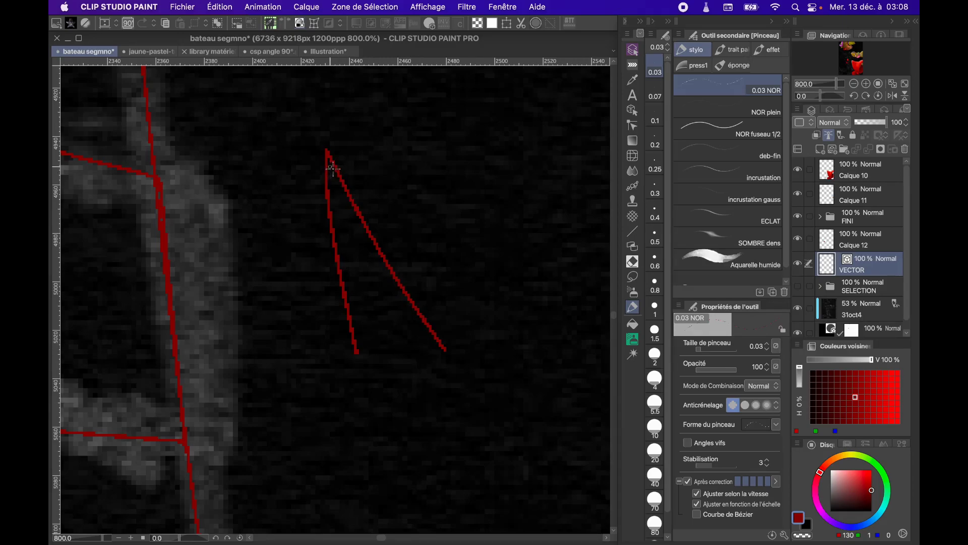
key(super+z)
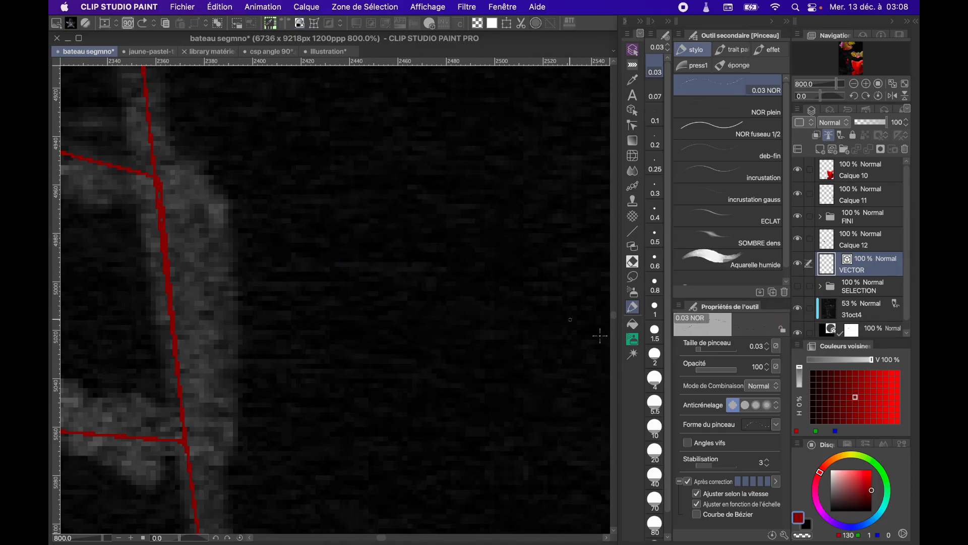
Set the 0.03 NOR pen's anti-aliasing to its strongest option, try a curved test stroke beside the mast, and undo it
click(766, 403)
mouse_move(315, 327)
mouse_down()
mouse_move(304, 164)
mouse_move(332, 120)
mouse_move(395, 302)
mouse_up()
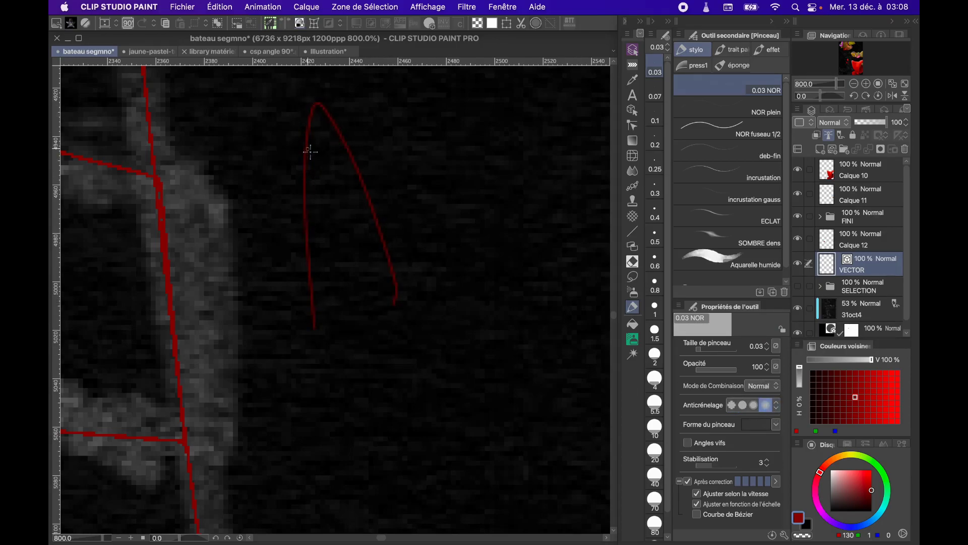
key(super+z)
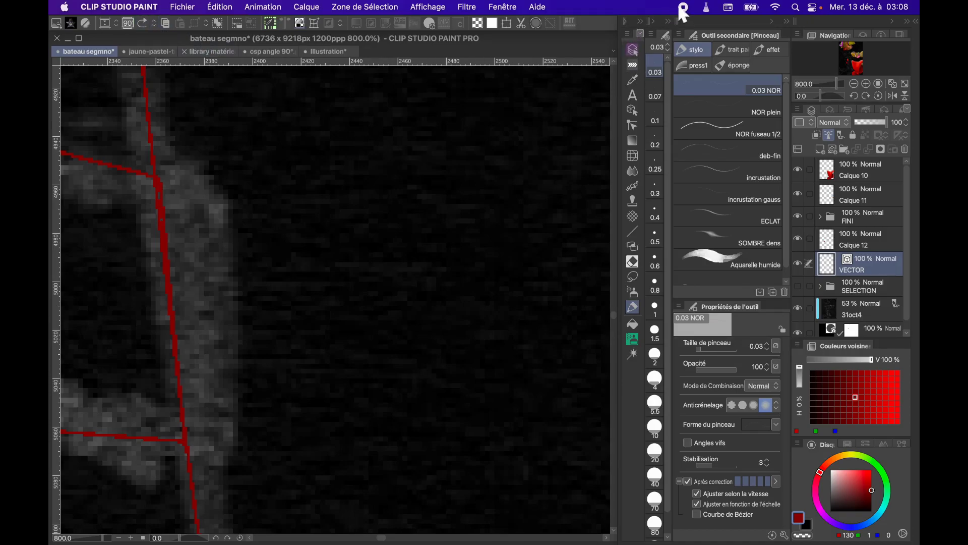
Activate the coin ptc control point tool and look up its shortcut under Corriger ligne in the shortcut settings
key(y)
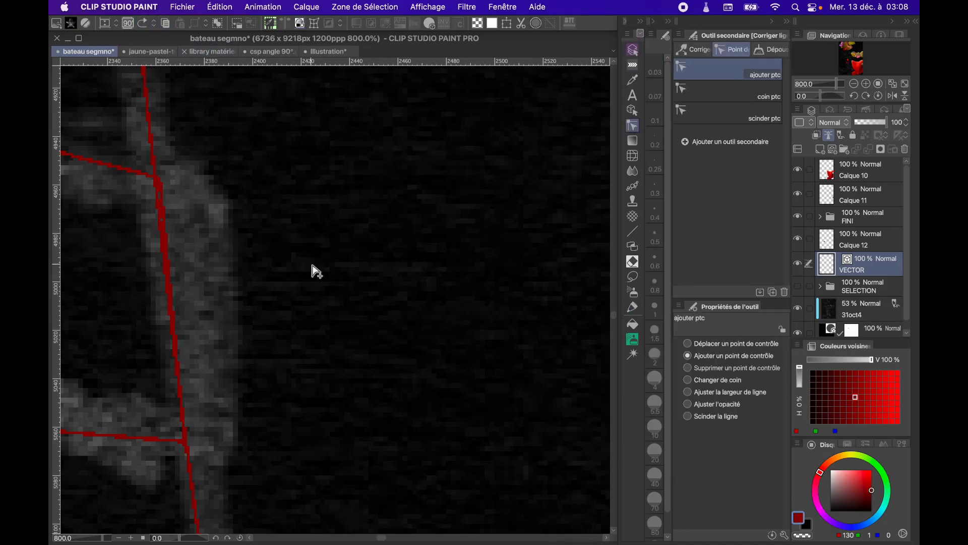
click(715, 94)
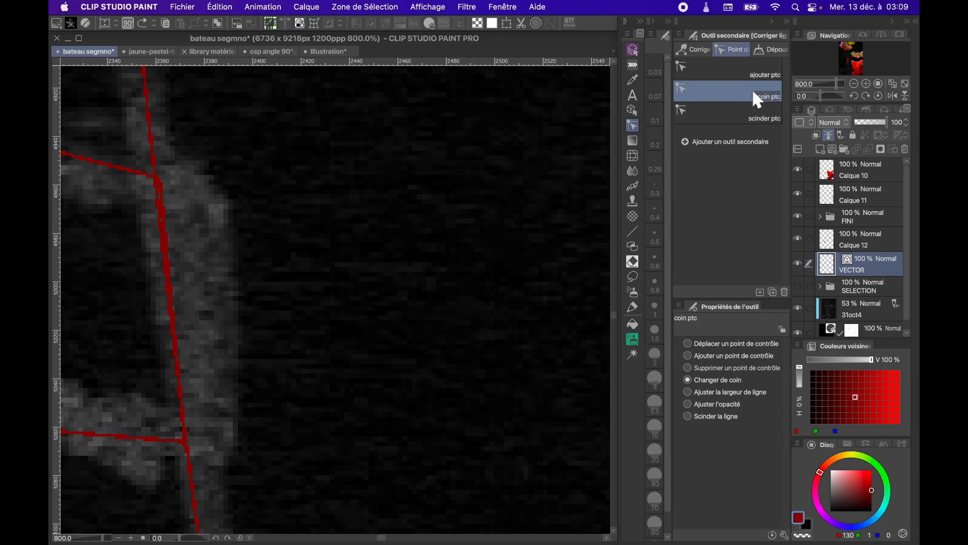
click(99, 7)
click(135, 96)
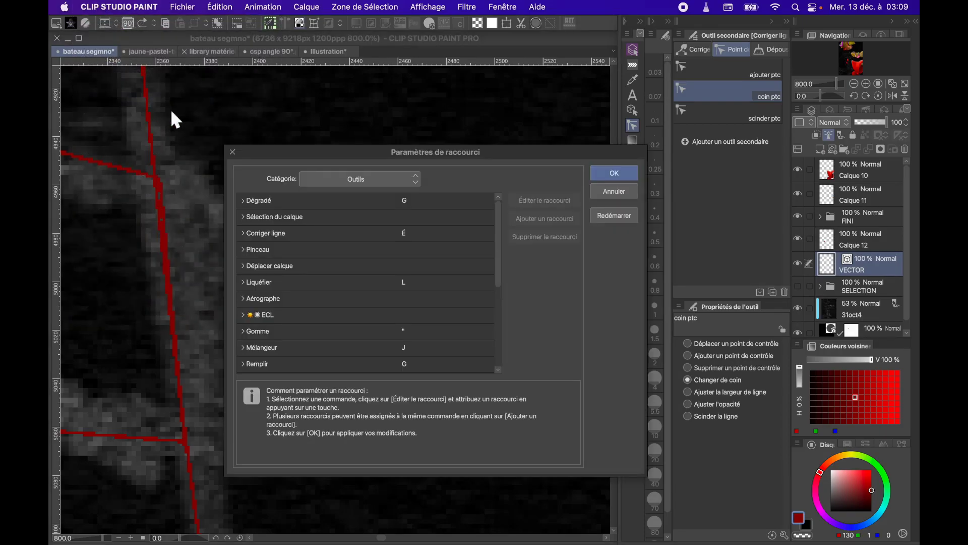
click(246, 232)
click(246, 233)
scroll(357, 352, down, 5)
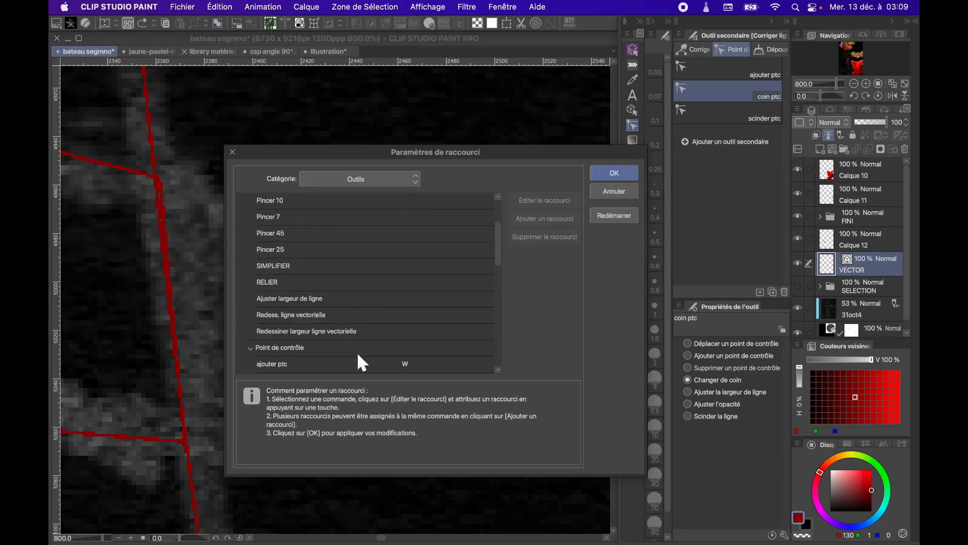
click(276, 297)
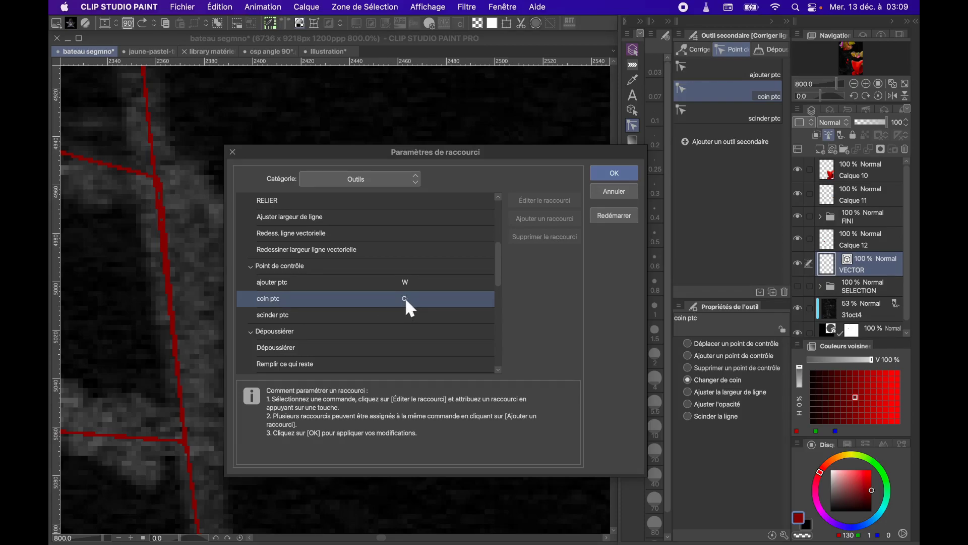
click(620, 190)
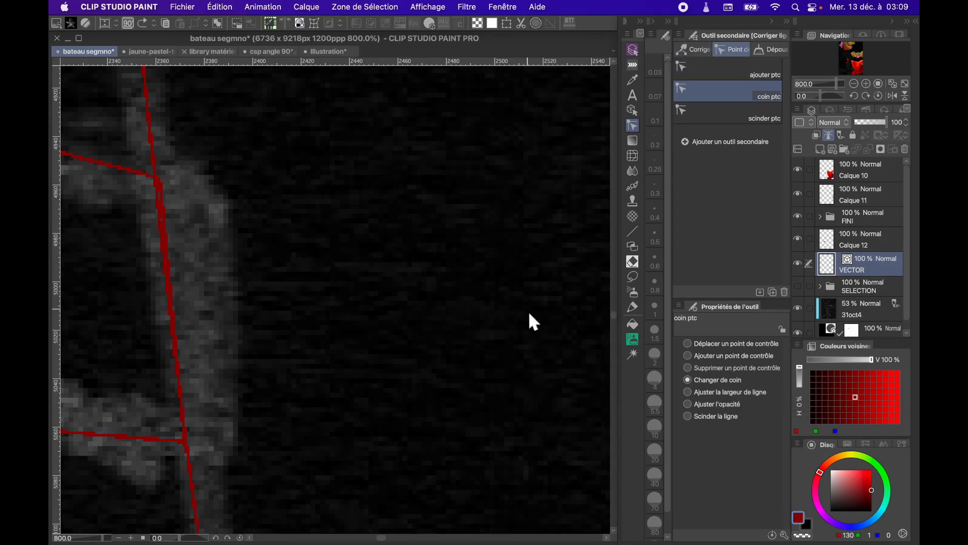
Switch to the YouTube page in Chrome and look through the "Clip studio paint, ma chaîne tutoriel" playlist
scroll(249, 328, down, 5)
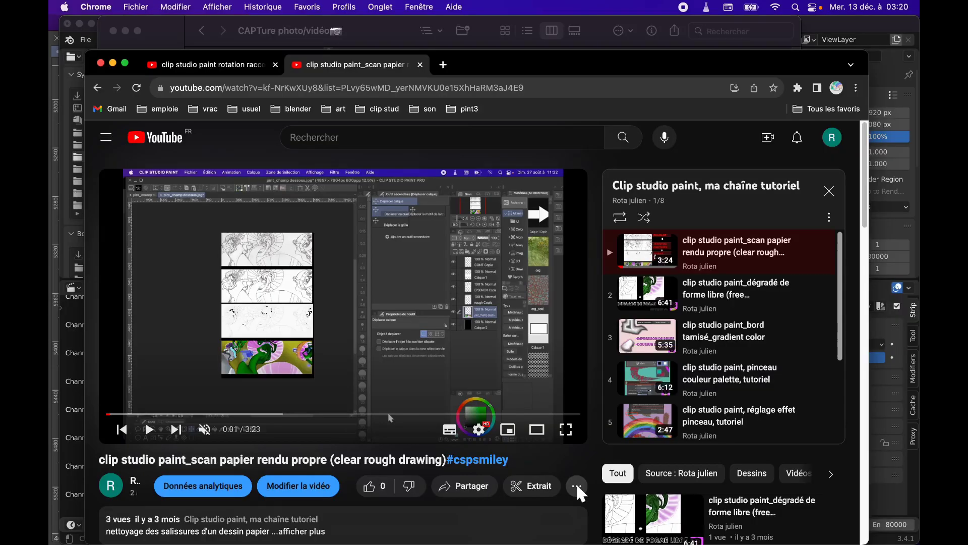
scroll(725, 333, down, 3)
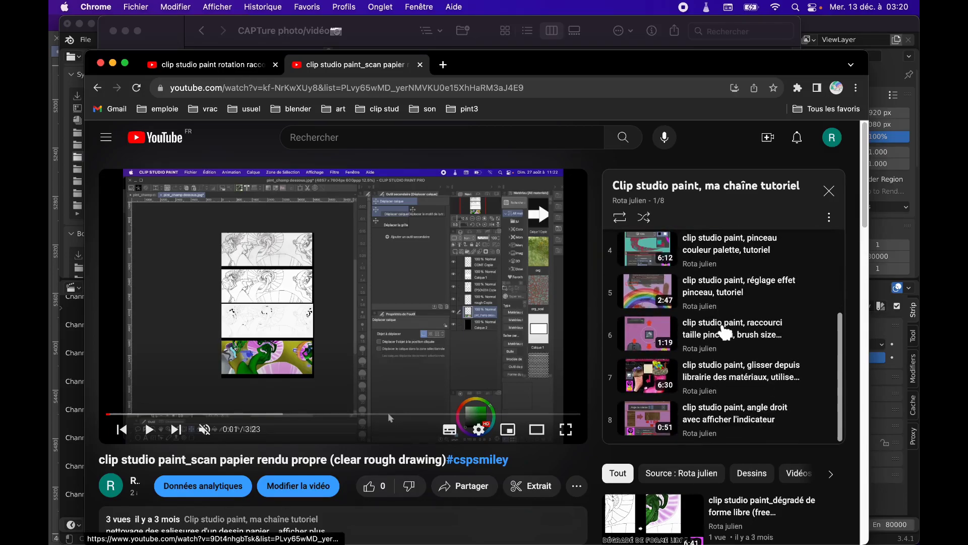
scroll(725, 333, up, 3)
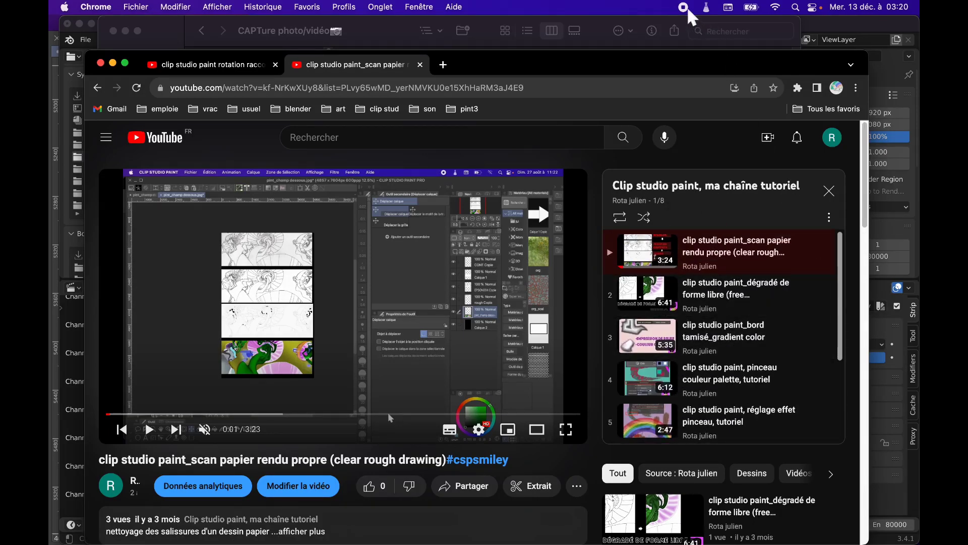
click(685, 8)
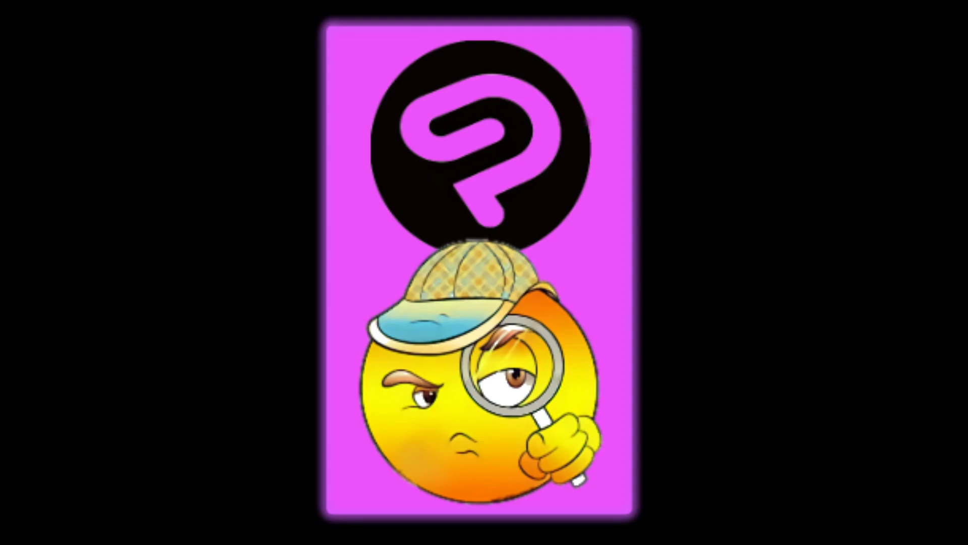